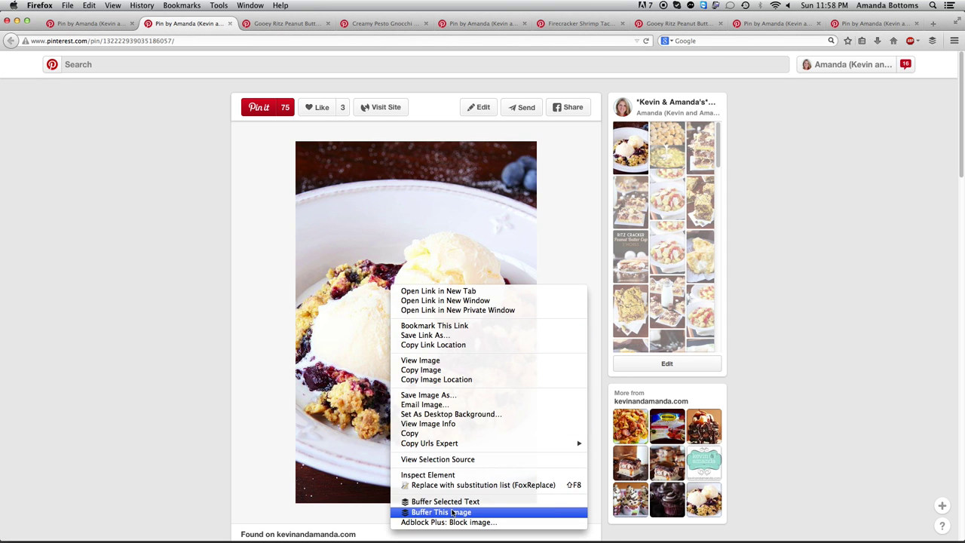
Step: Send the blueberry cobbler pin's image to Buffer with 'Buffer This Image'
left_click(453, 511)
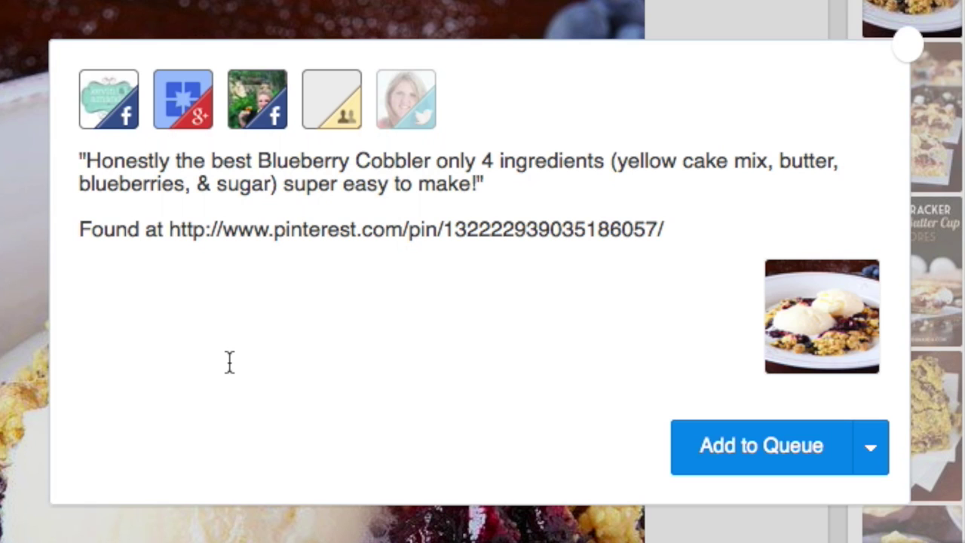
Step: Paste the kevinandamanda.com recipe URL on the blank line above 'Found at' in the Buffer post
left_click(153, 209)
type("http://www.kevinandamanda.com/recipes/dessert/brown-butter-blueberry-cobbler.html")
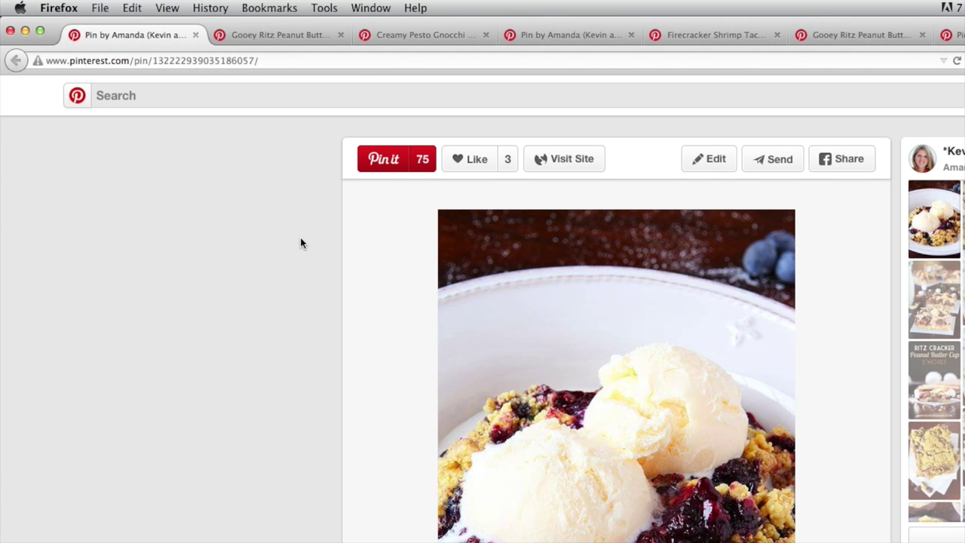
Step: Open FoxReplace options from the Tools menu and edit the 'Found at http' rule
left_click(326, 7)
mouse_move(385, 73)
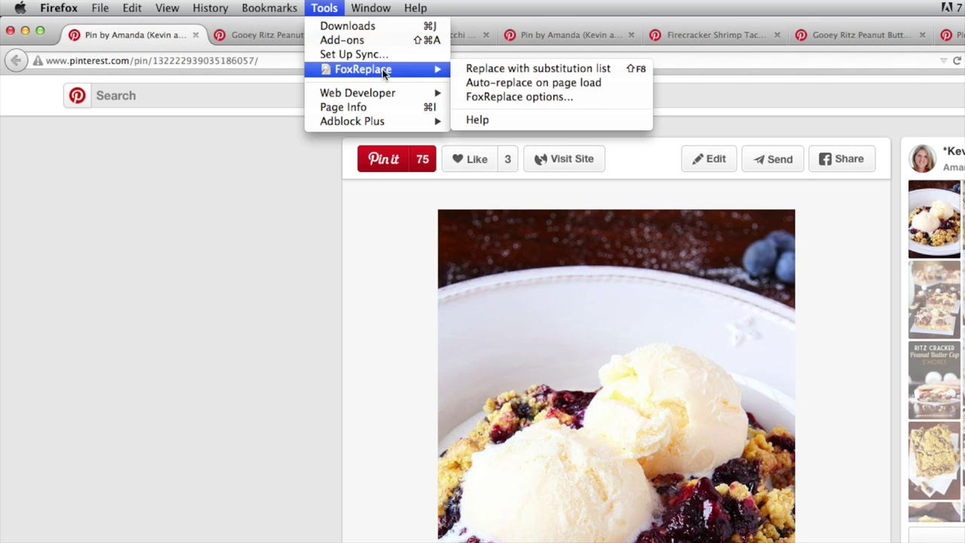
left_click(504, 95)
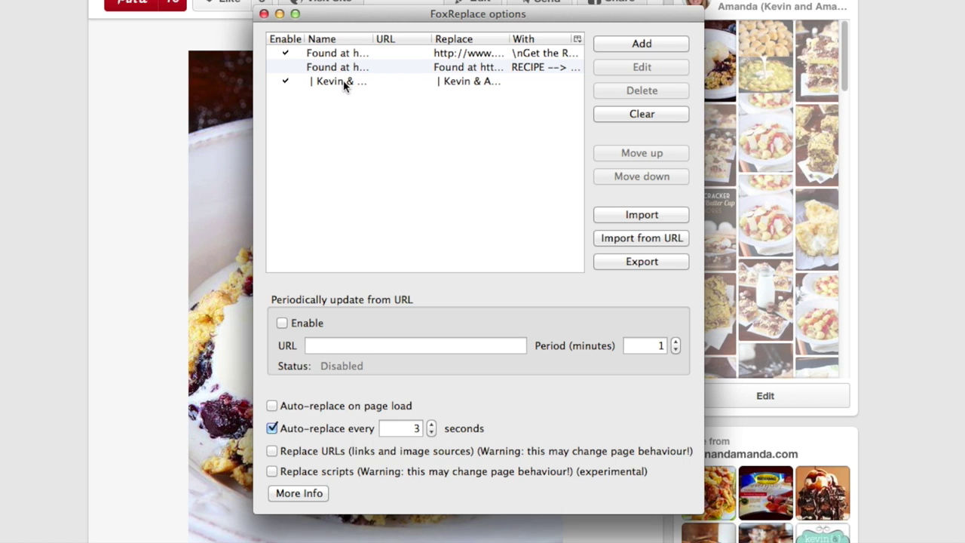
left_click(334, 54)
double_click(334, 55)
left_click(500, 65)
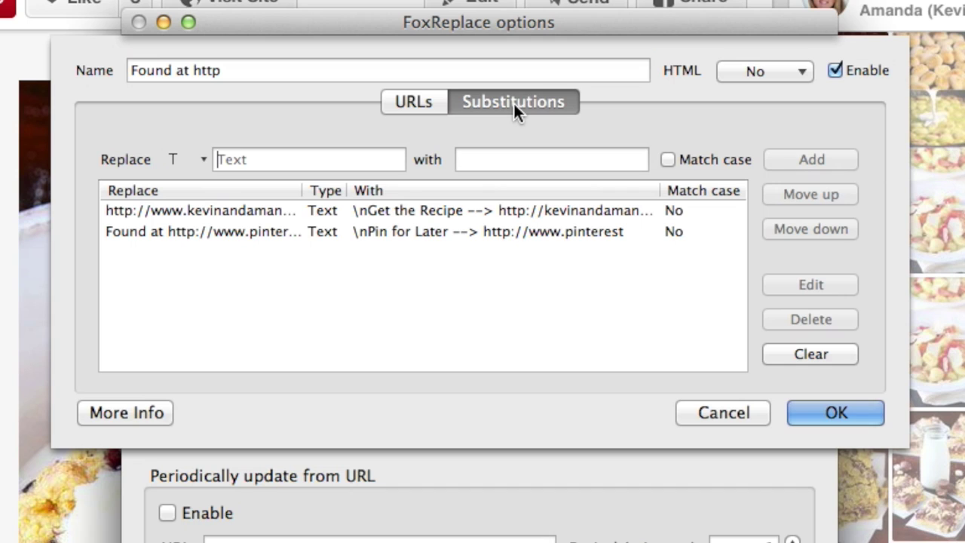
left_click(178, 231)
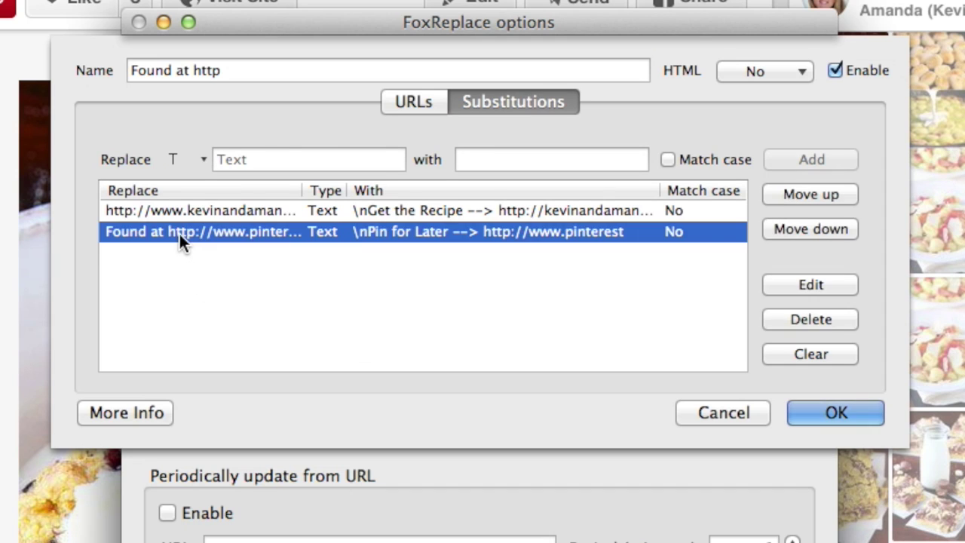
double_click(179, 234)
left_click_drag(256, 165, 187, 159)
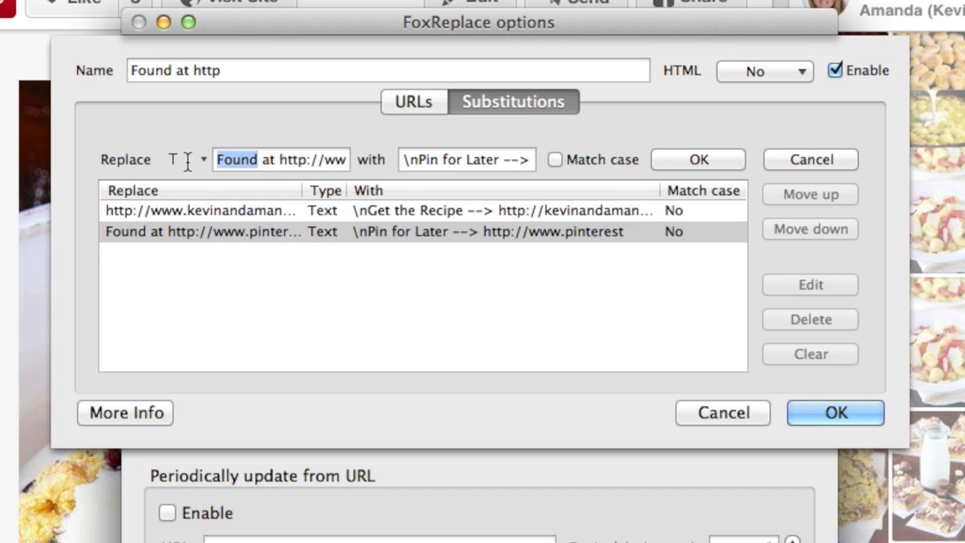
left_click(258, 160)
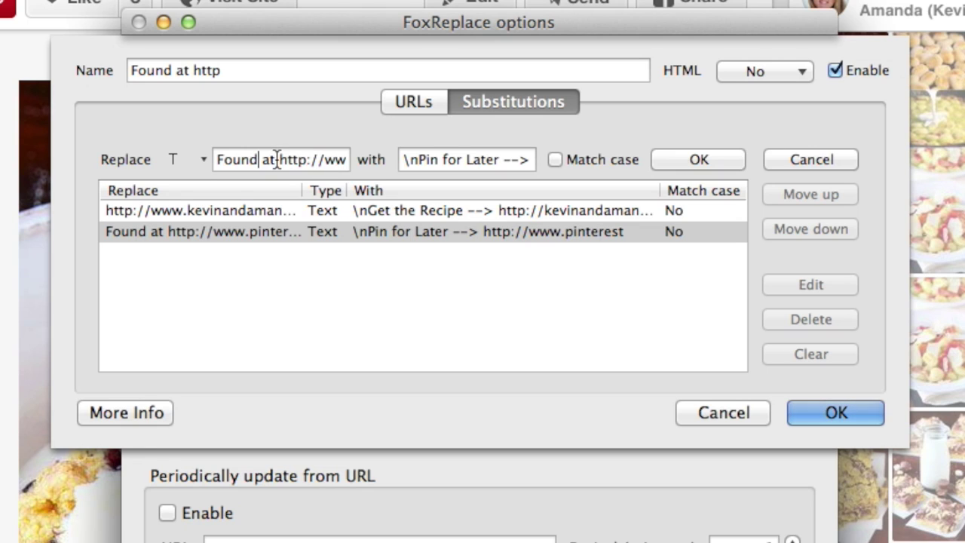
left_click_drag(270, 162, 188, 159)
left_click(403, 163)
left_click_drag(424, 160, 548, 161)
left_click(304, 161)
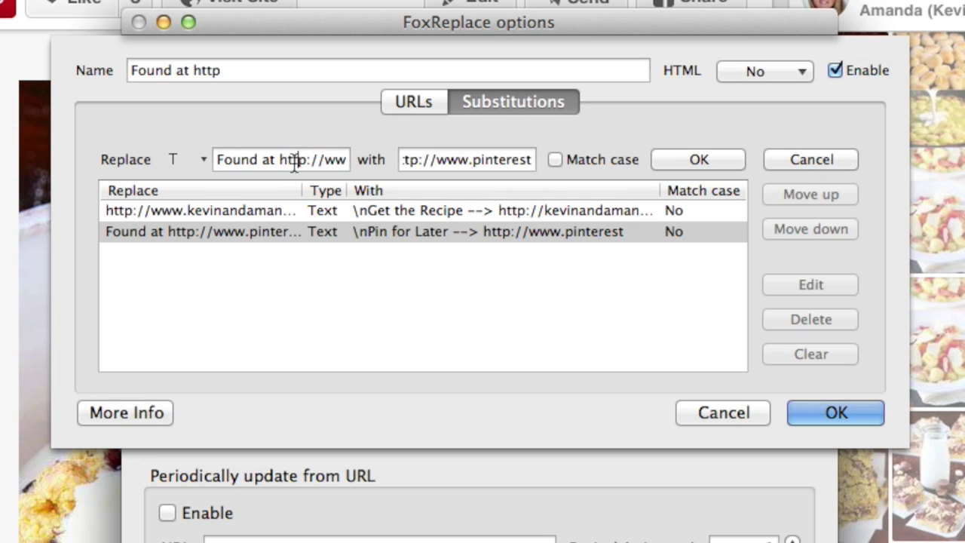
left_click_drag(217, 160, 382, 160)
left_click(467, 160)
left_click(494, 161)
key("super+a")
left_click(496, 160)
key("Up")
key("Down")
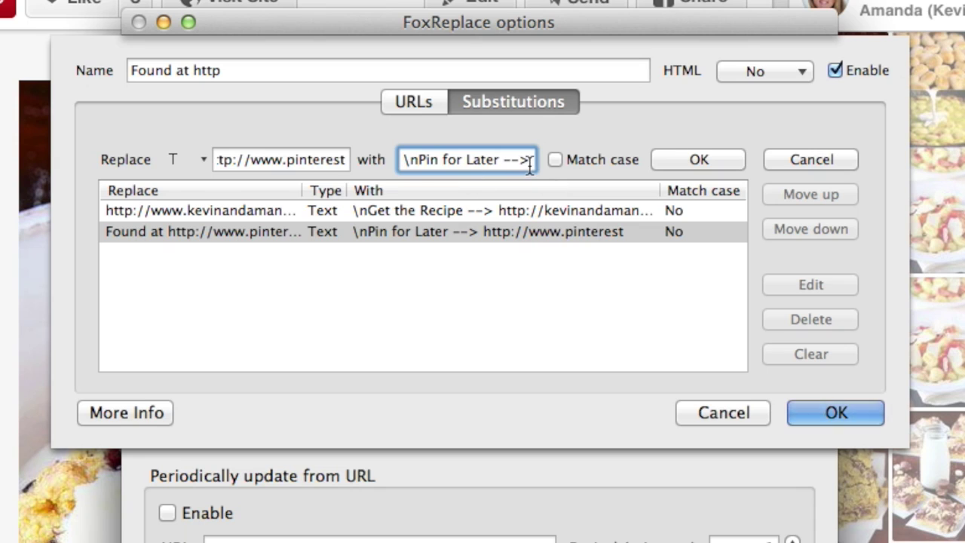
type("http")
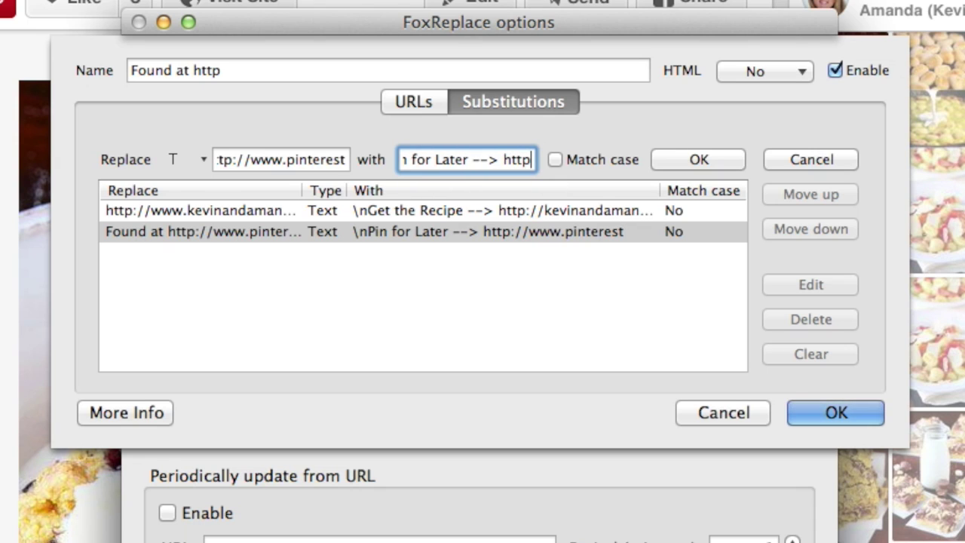
type("://www.pinterest")
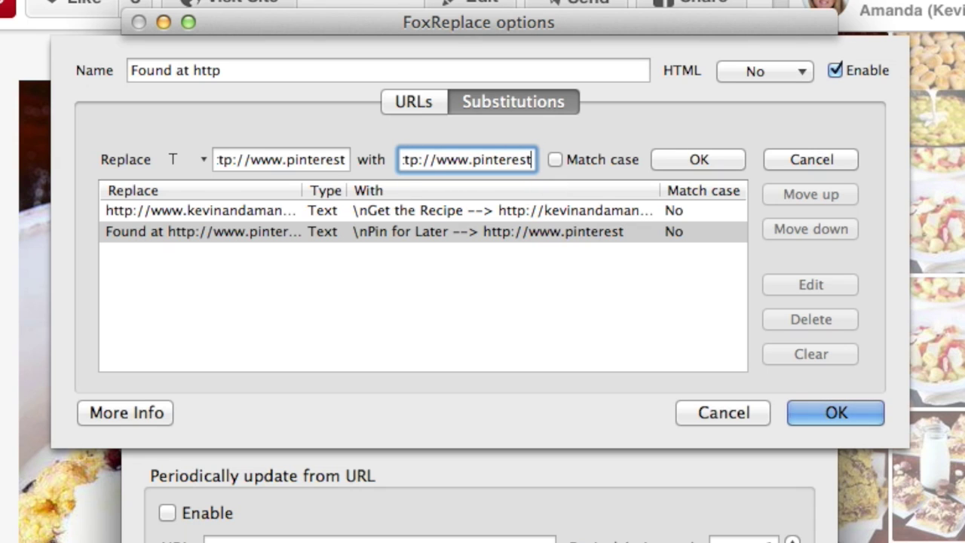
key("Home")
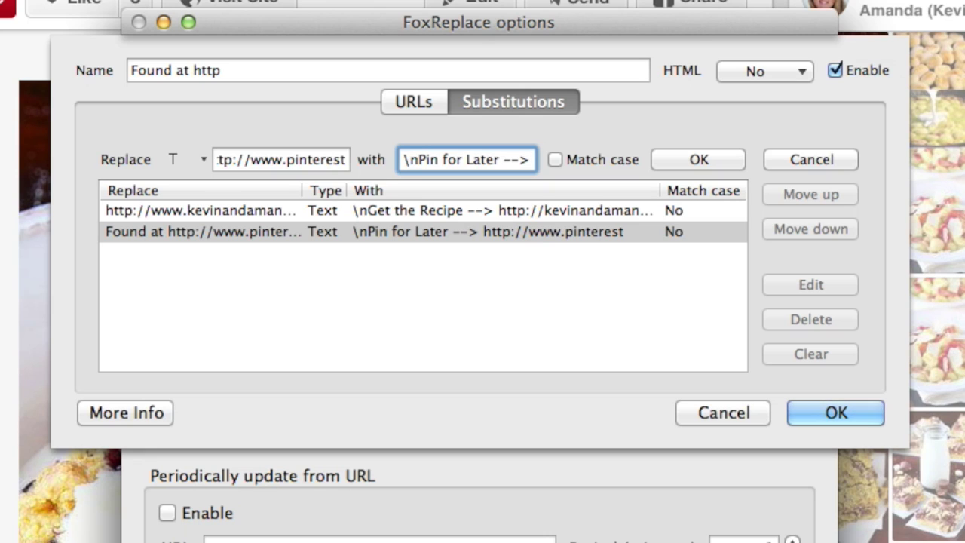
key("Right")
key("Right")
key("Left")
key("Left")
key("Right")
key("Right")
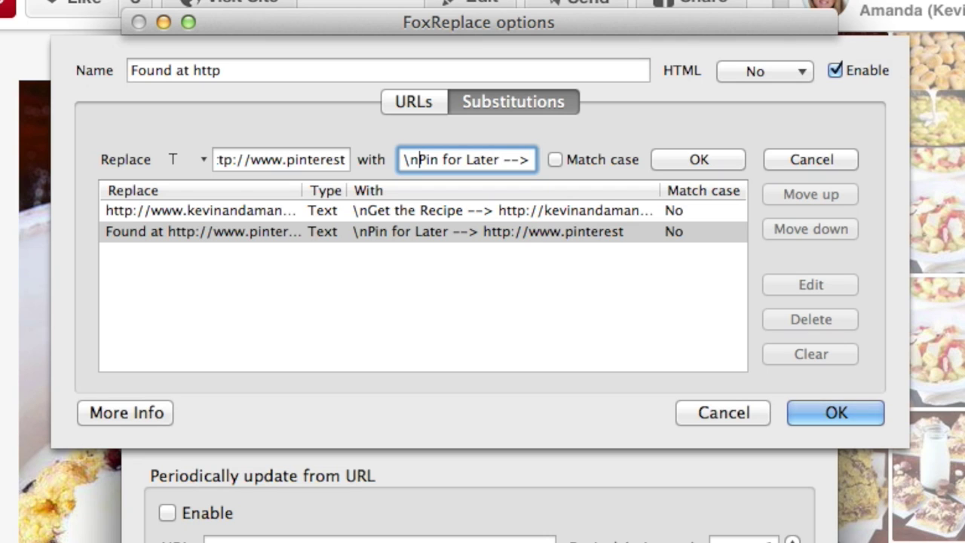
left_click(773, 161)
Step: Open the Get the Recipe substitution and inspect its kevinandamanda.com search address
double_click(201, 212)
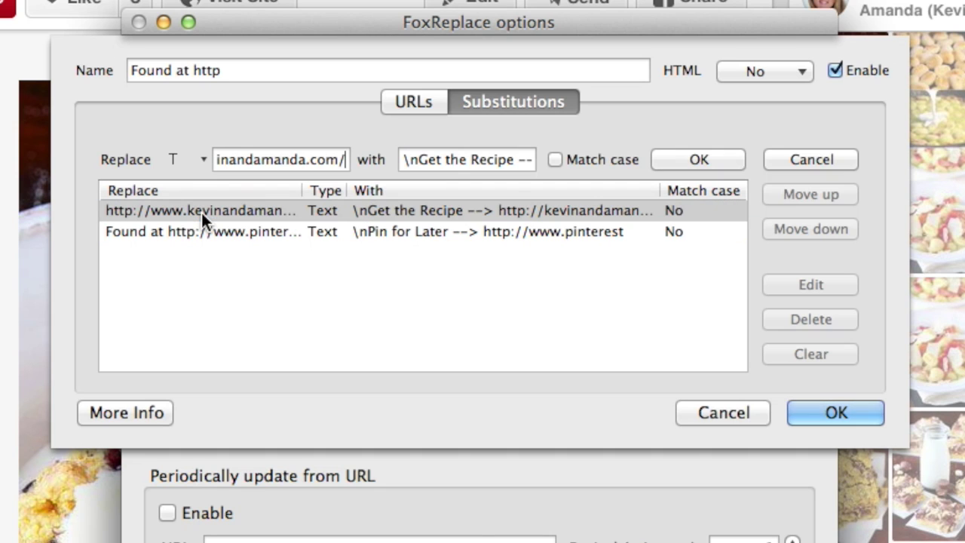
left_click_drag(268, 164, 225, 174)
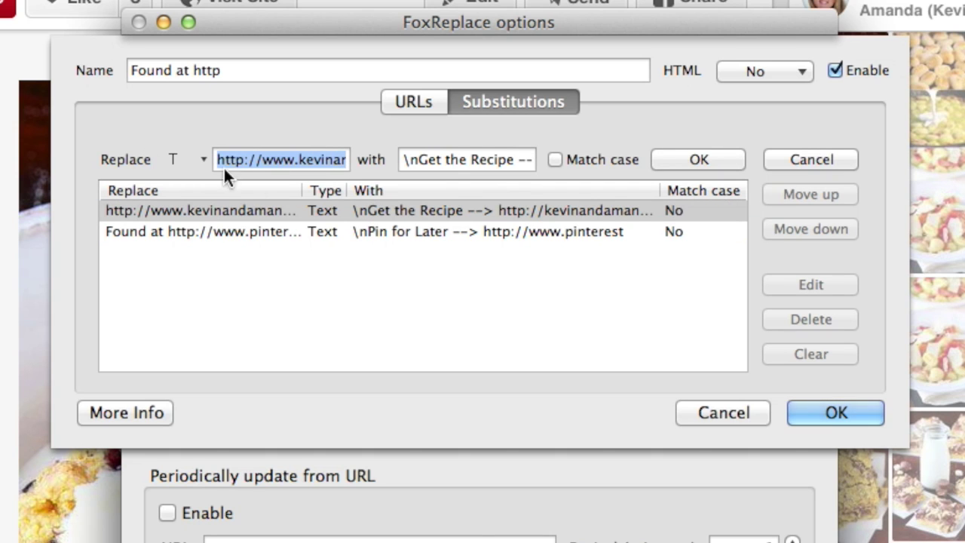
key("Right")
key("Right")
key("Right")
key("Right")
key("Right")
key("Right")
key("Right")
key("Right")
key("Right")
key("Right")
key("Right")
key("Right")
key("Right")
key("Right")
key("Right")
key("Right")
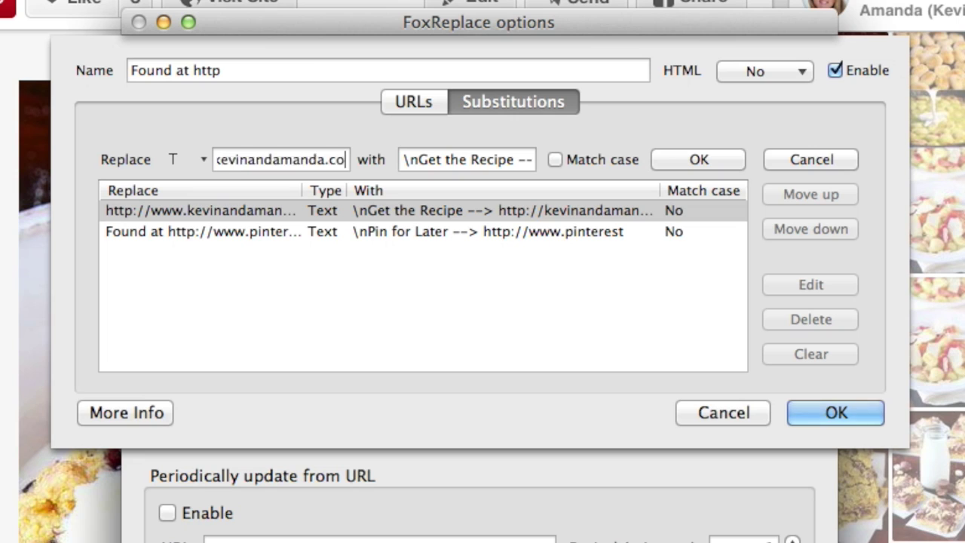
key("Left")
key("Left")
key("Left")
key("Left")
key("Left")
key("Left")
key("Left")
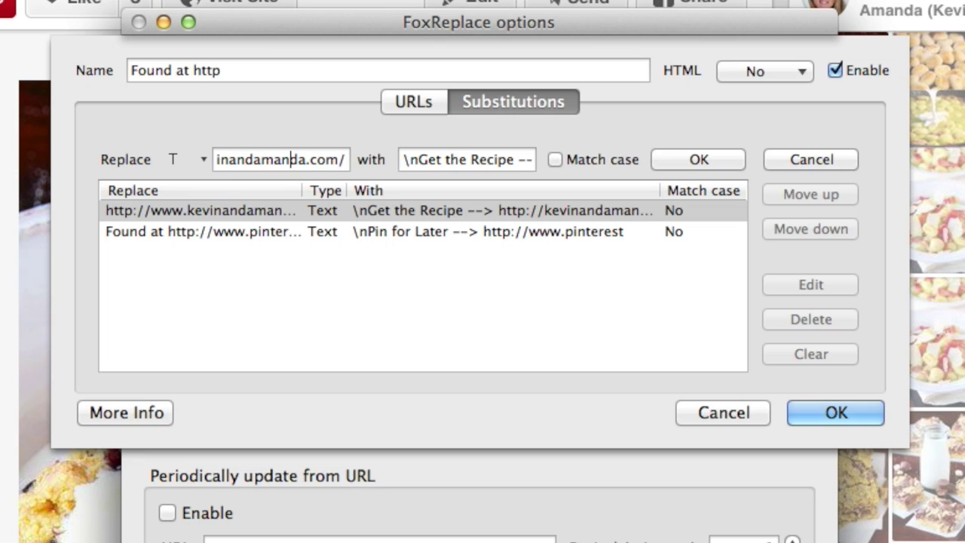
Step: Review the Get the Recipe replacement and its \n line break, then cancel both edits unchanged
left_click(475, 167)
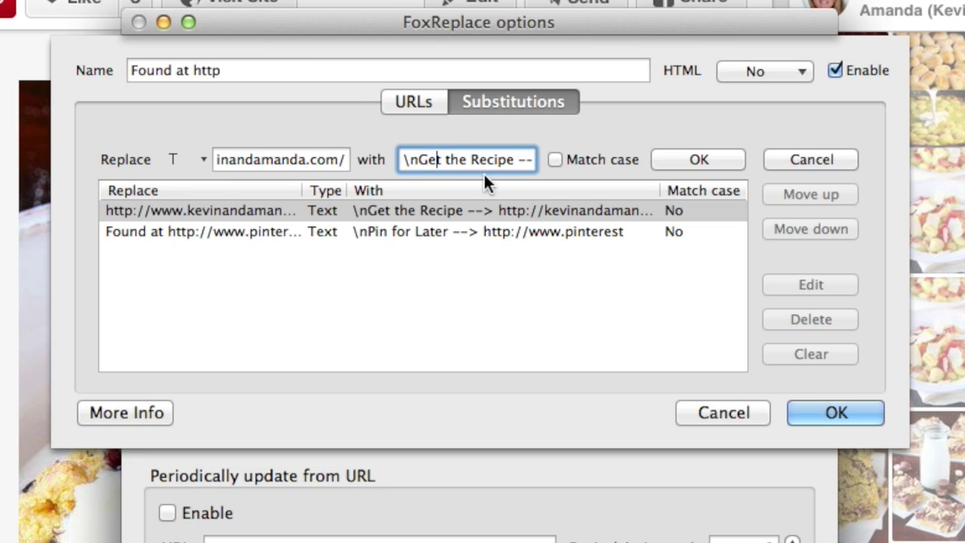
key("End")
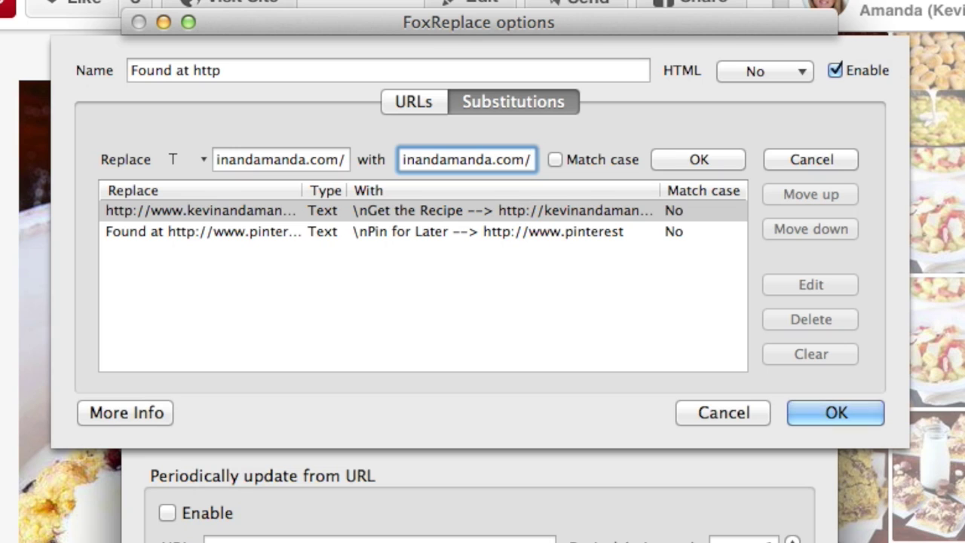
key("Home")
left_click_drag(509, 162, 556, 161)
key("Home")
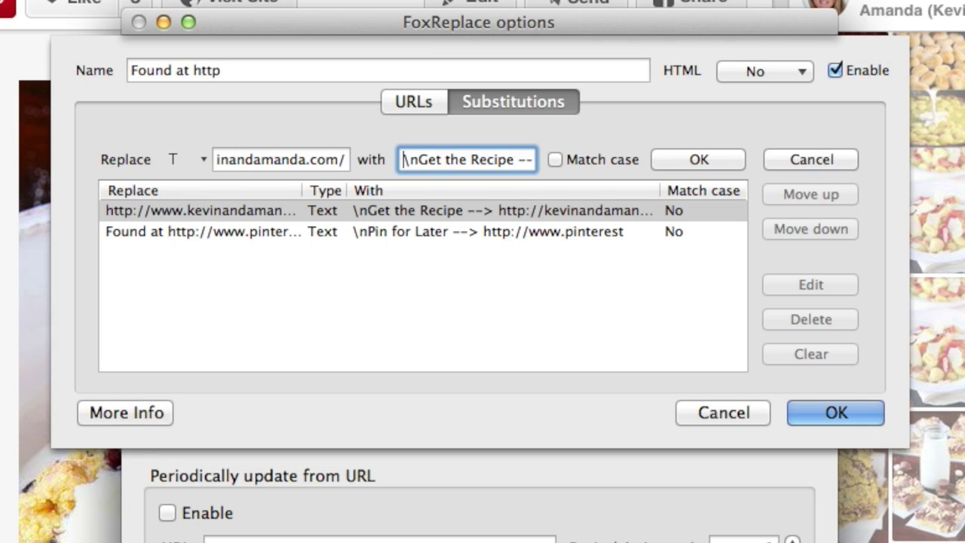
key("Right")
key("Right")
key("Home")
key("Right")
key("Right")
left_click(808, 165)
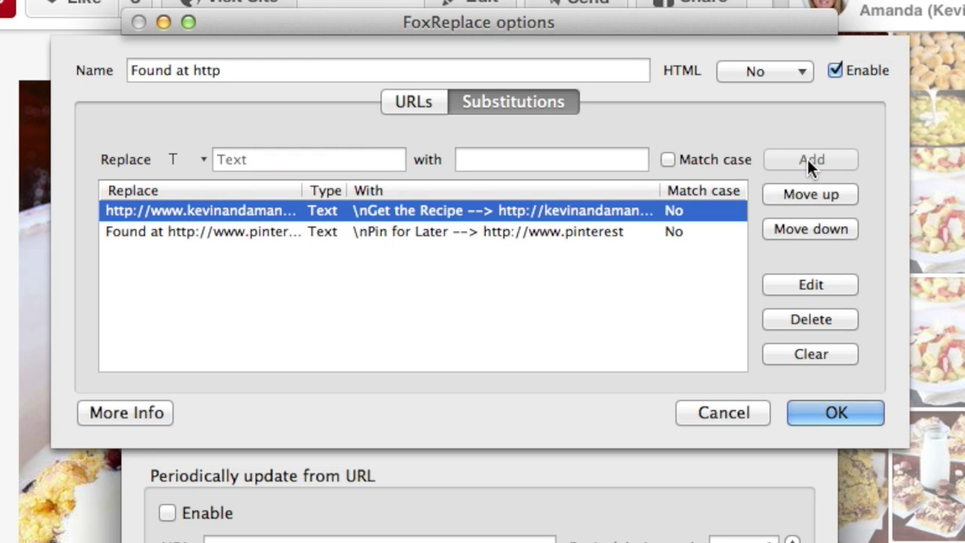
left_click(728, 413)
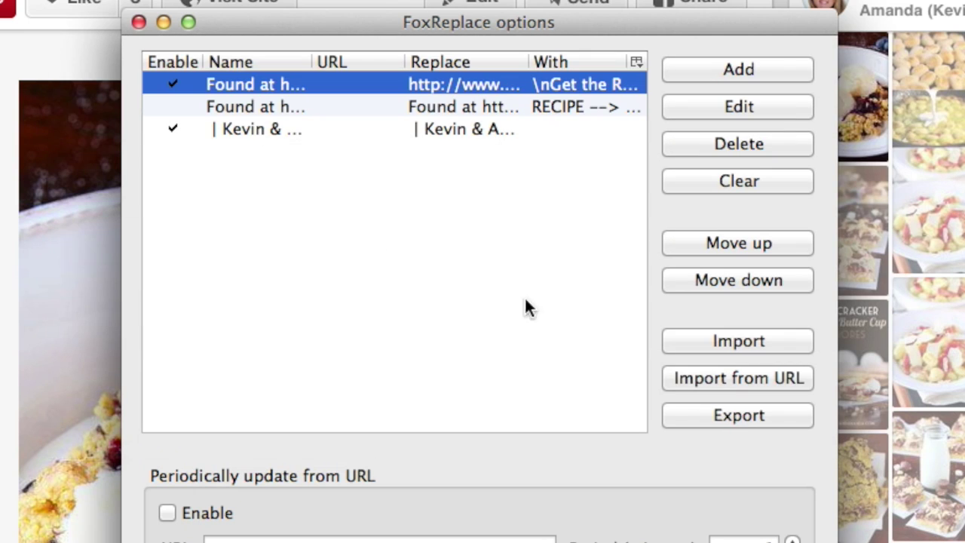
Step: Open the '| Kevin & Amanda's Recipes' rule's substitutions and load the first for editing
left_click(260, 129)
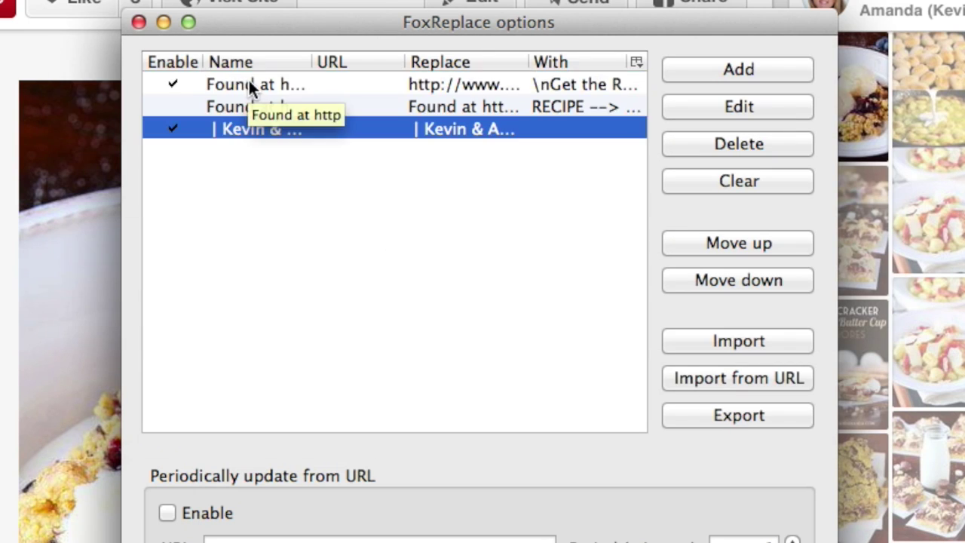
double_click(246, 129)
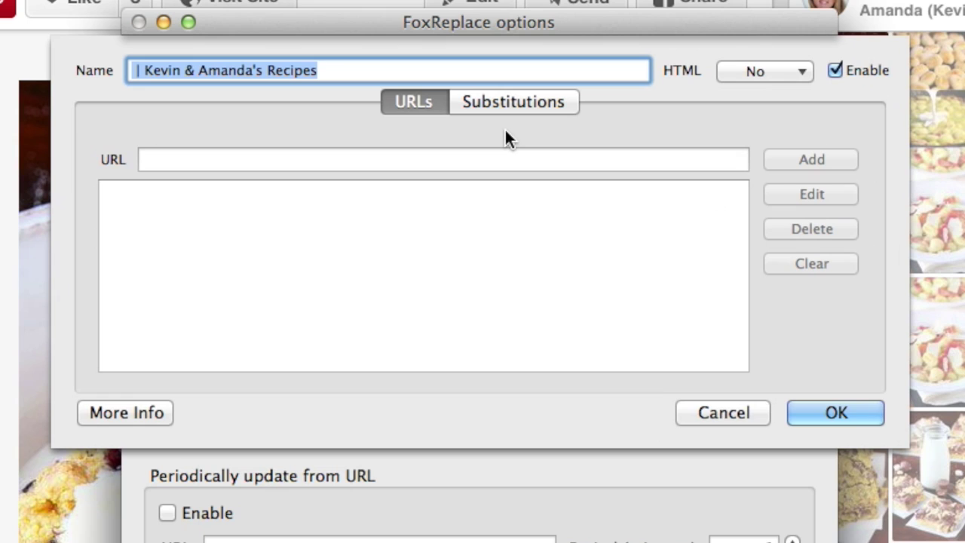
left_click(509, 103)
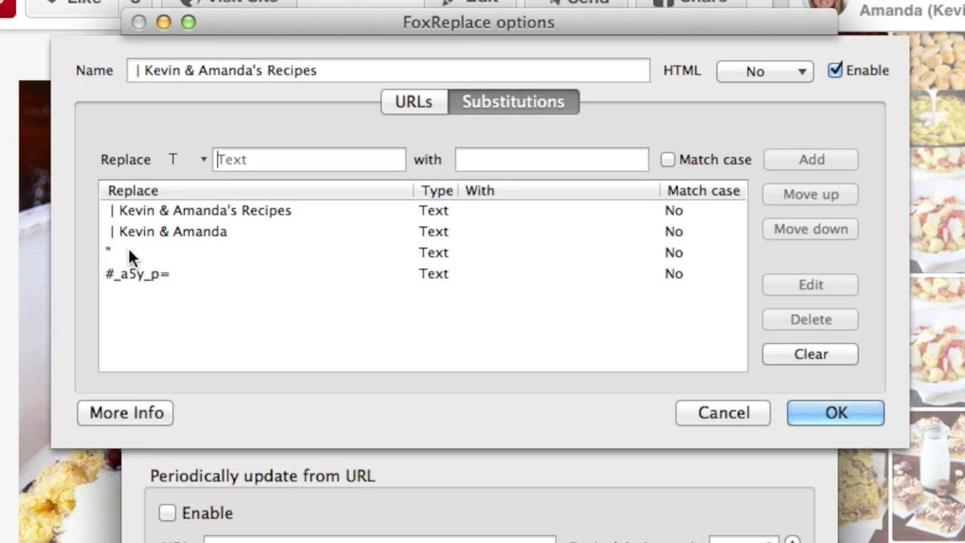
double_click(226, 215)
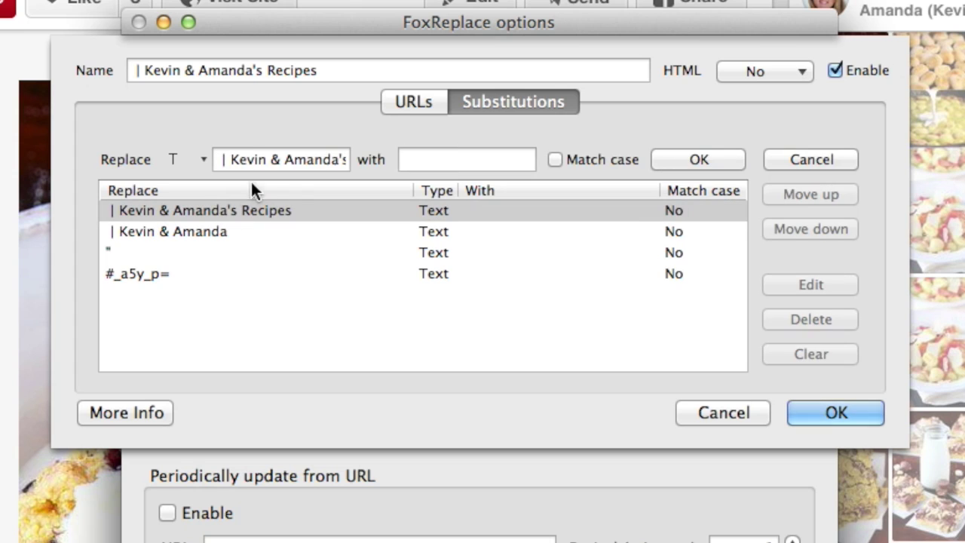
Step: Inspect the first substitution's search and empty replacement text, then cancel it
left_click(438, 158)
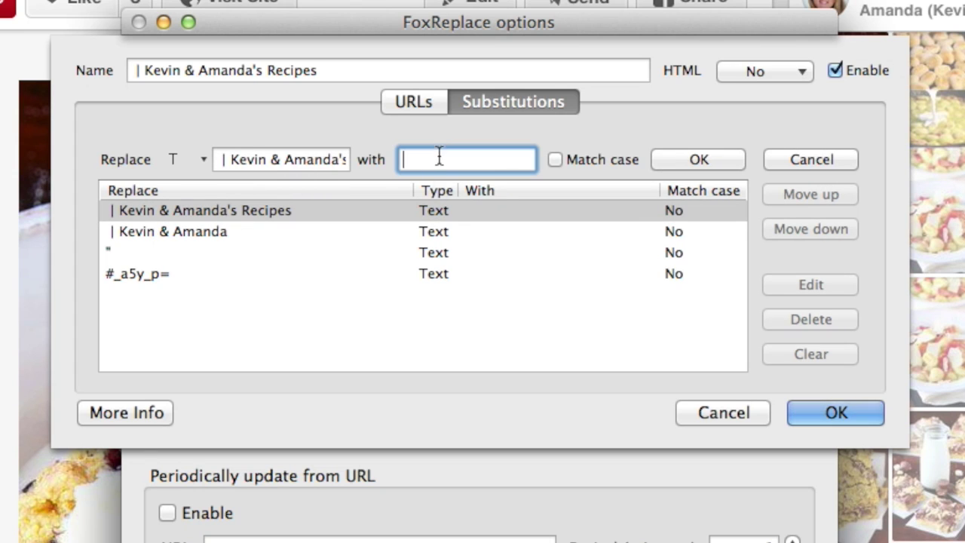
left_click(311, 166)
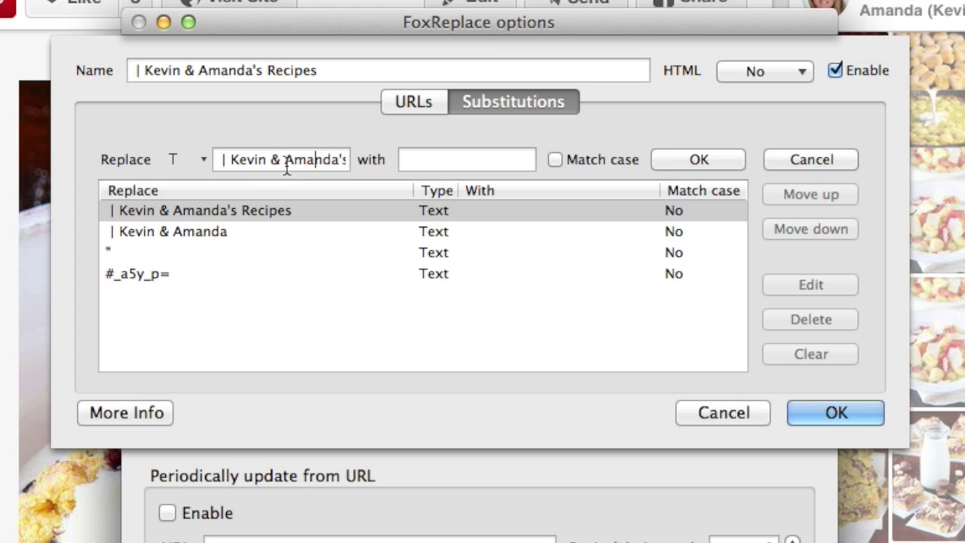
left_click(431, 160)
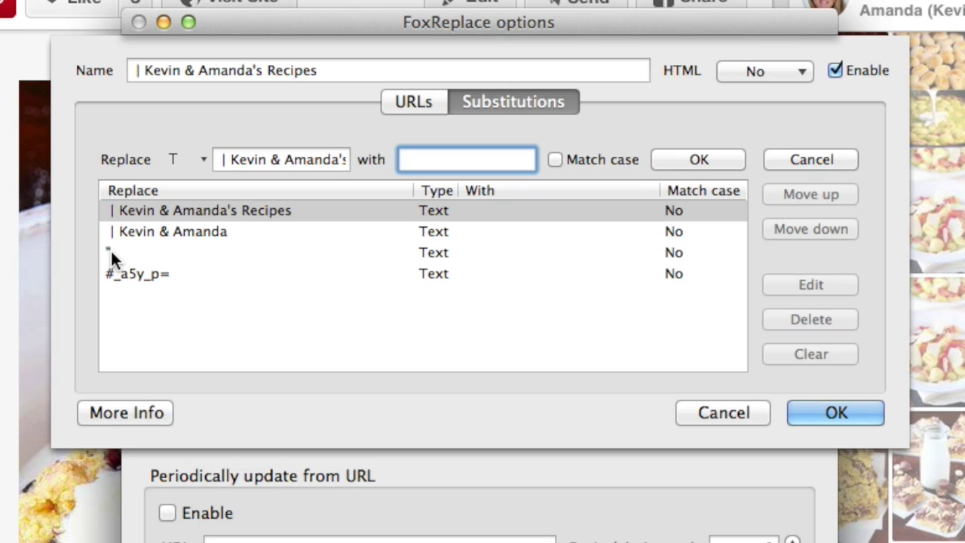
left_click(784, 165)
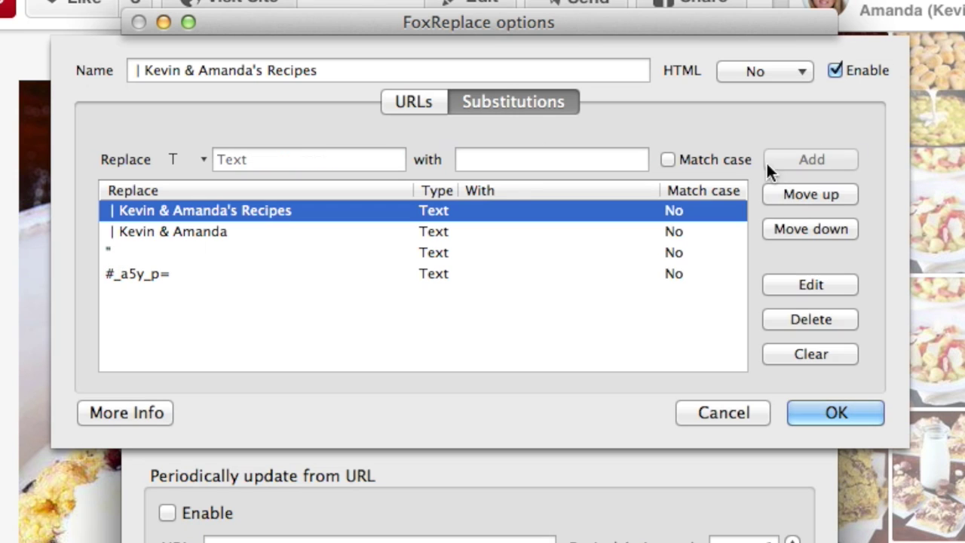
Step: Inspect the quotation-mark and #_a5y_p= substitutions, then close the rule without saving
double_click(119, 251)
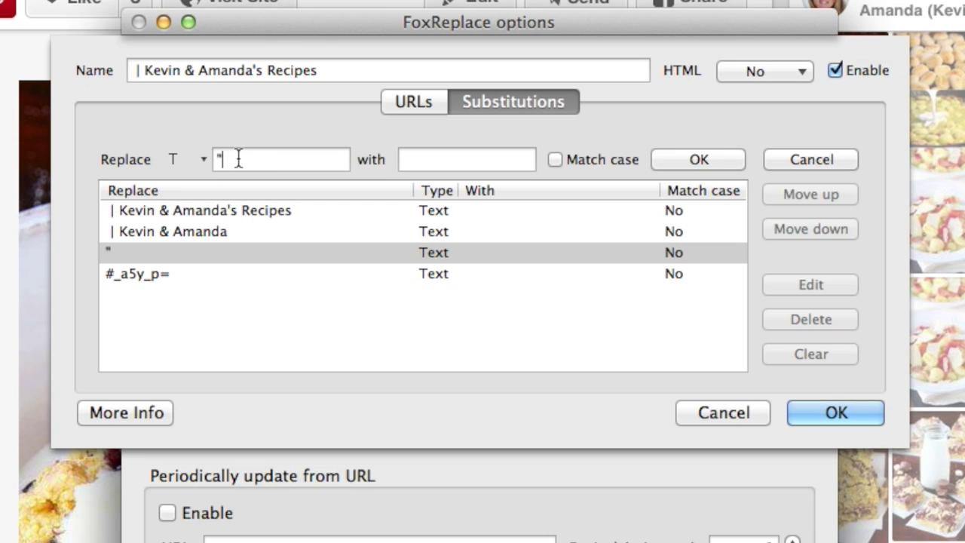
left_click(427, 161)
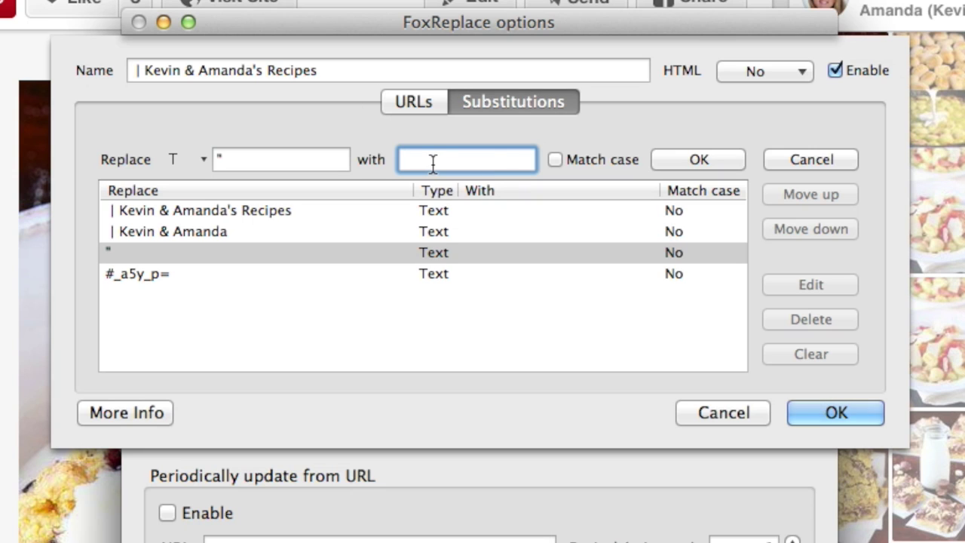
left_click(278, 161)
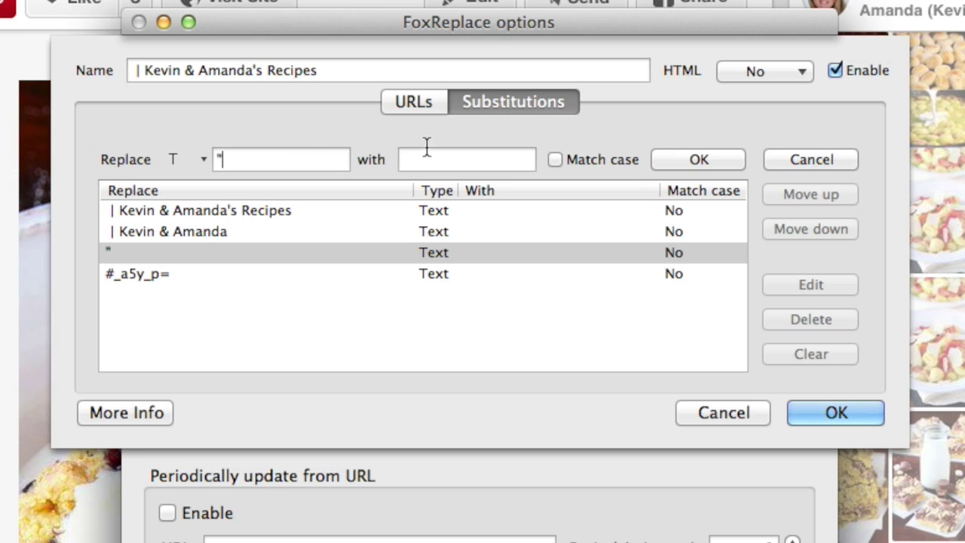
left_click(771, 157)
double_click(738, 274)
left_click(743, 412)
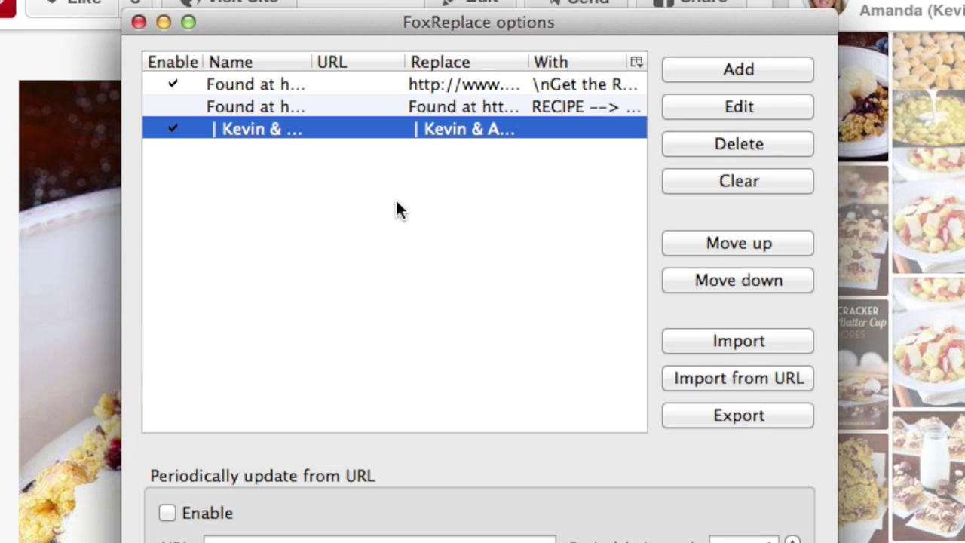
Step: Create a rule named 'asdfasdf' with a substitution replacing 'asdfasdf' by 'asdfasdfasdf'
left_click(701, 64)
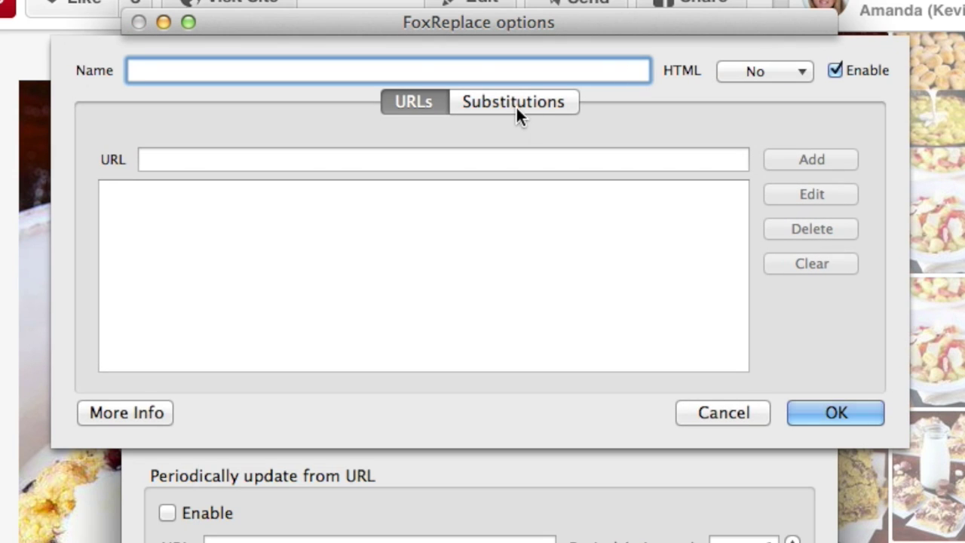
type("asdfasdf")
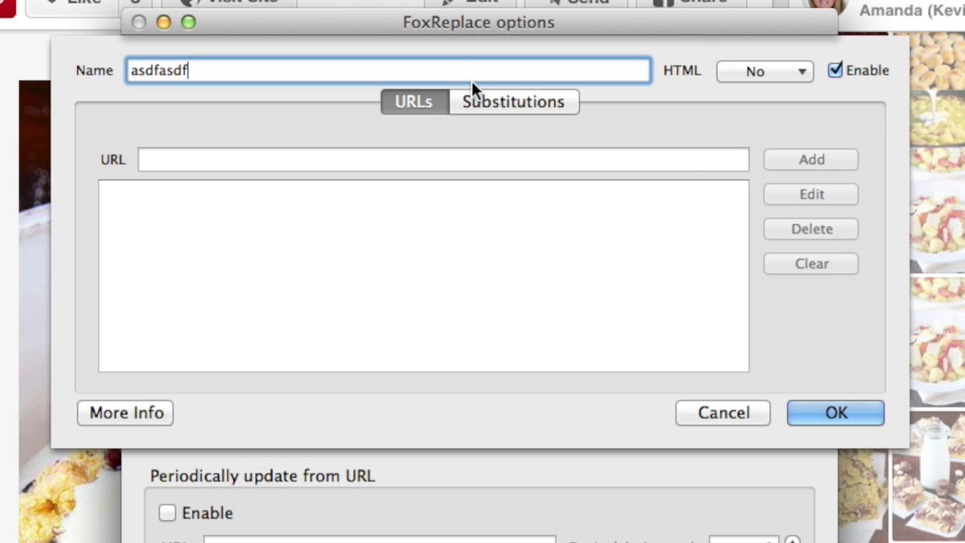
left_click(510, 101)
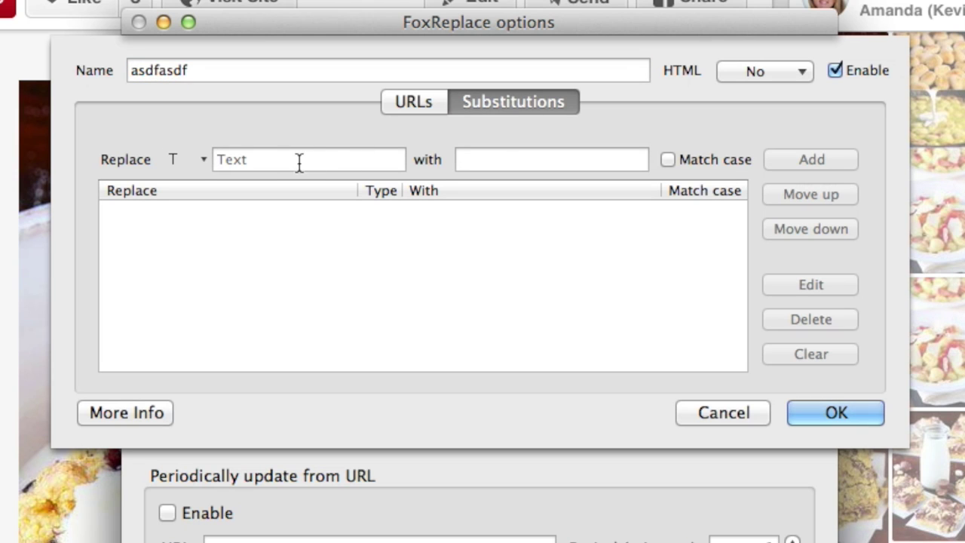
left_click(269, 161)
type("asdfasdf")
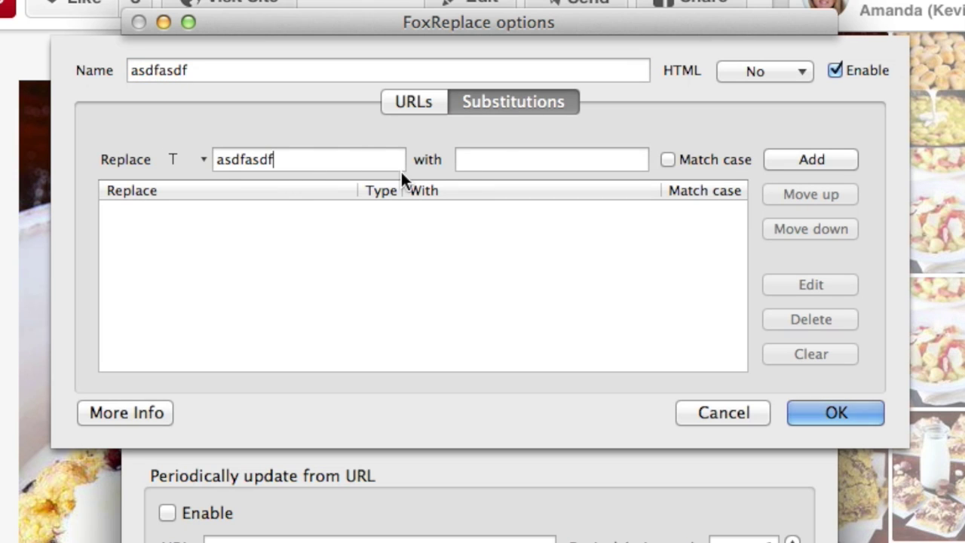
left_click(517, 160)
type("asdfasdfasdf")
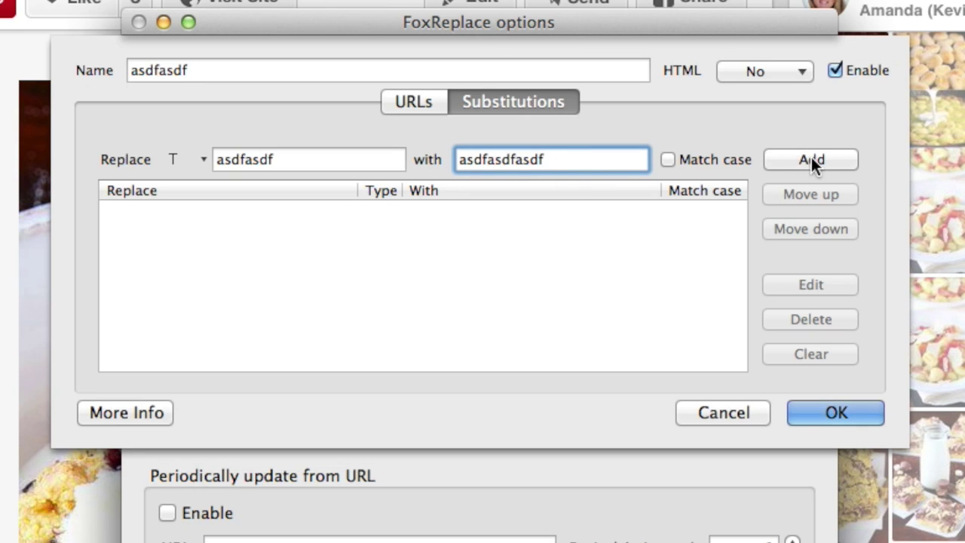
left_click(812, 157)
Step: Add a second substitution 'asdfasdf' → 'asdfasdfasd' and save the new rule
type("asdfasdf")
left_click(497, 162)
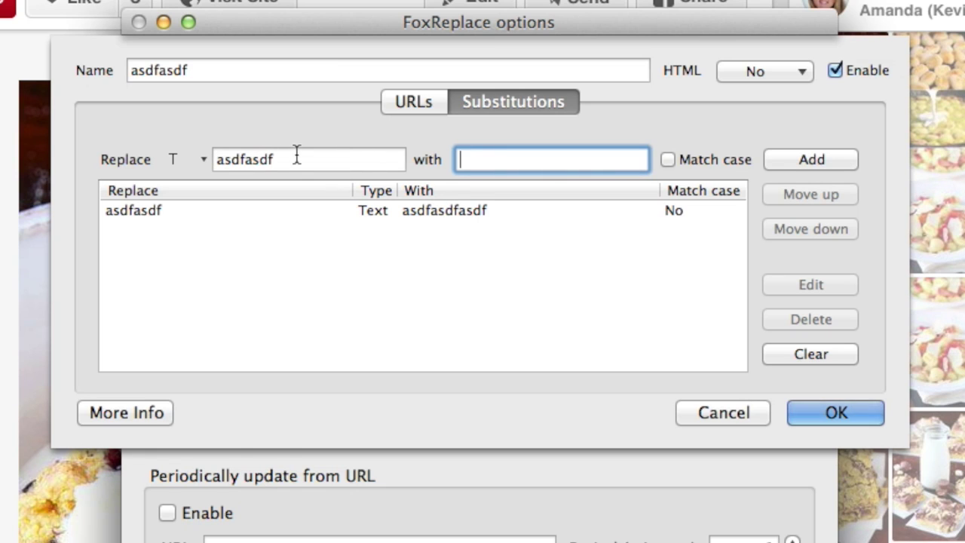
type("asdfasdfasd")
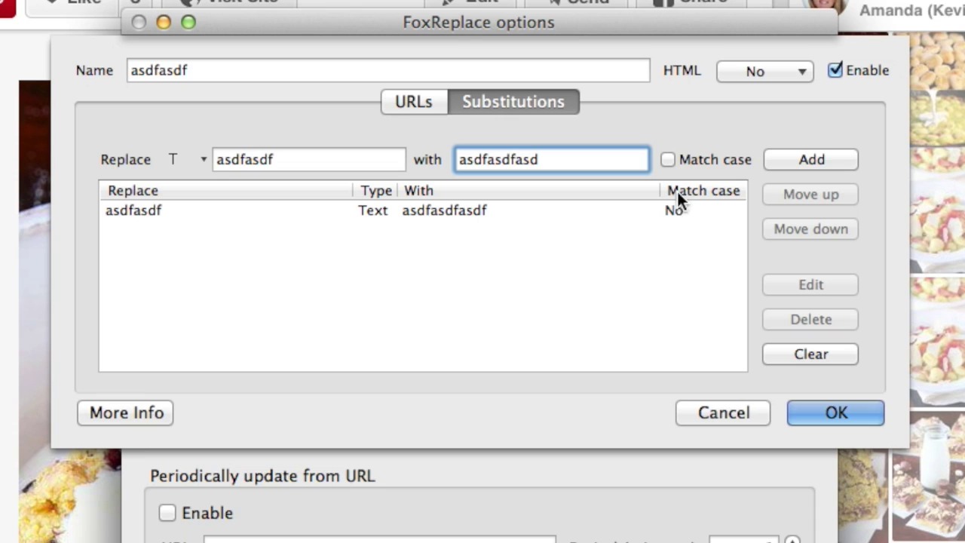
left_click(802, 157)
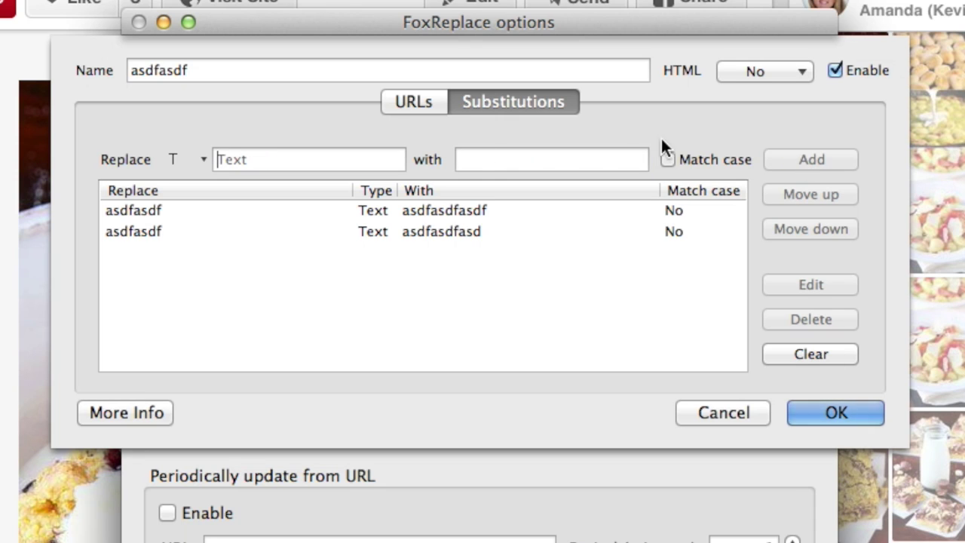
left_click(823, 414)
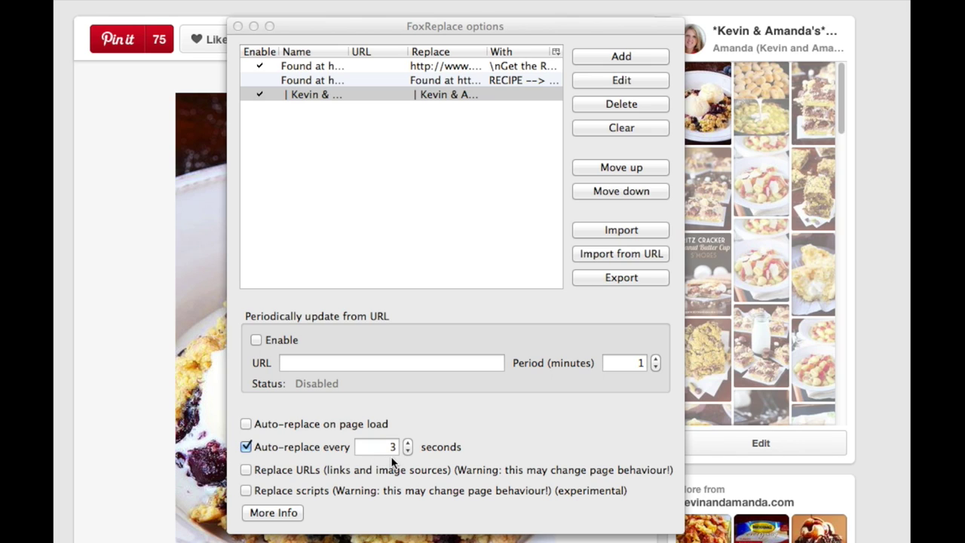
Step: Close the FoxReplace options window, returning to the Pinterest pin page
left_click(464, 411)
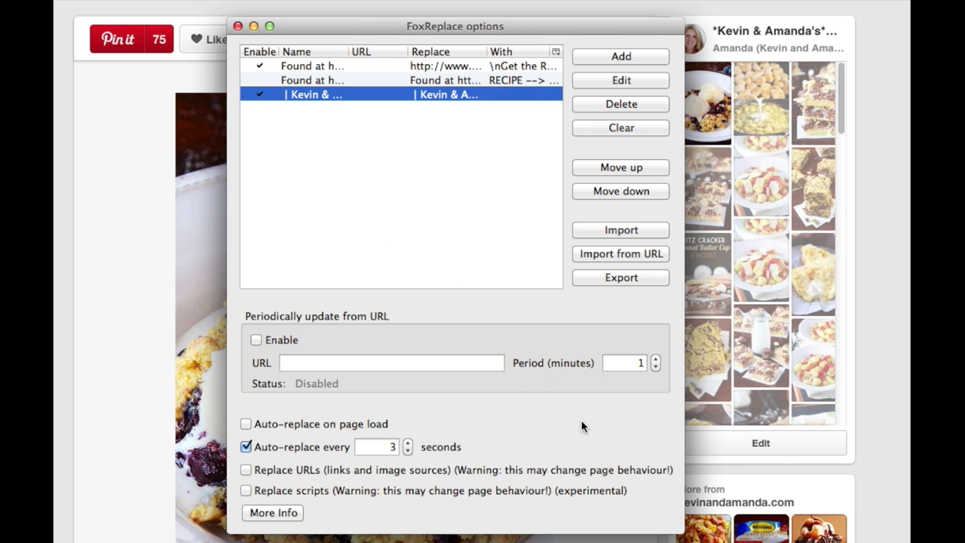
left_click(237, 27)
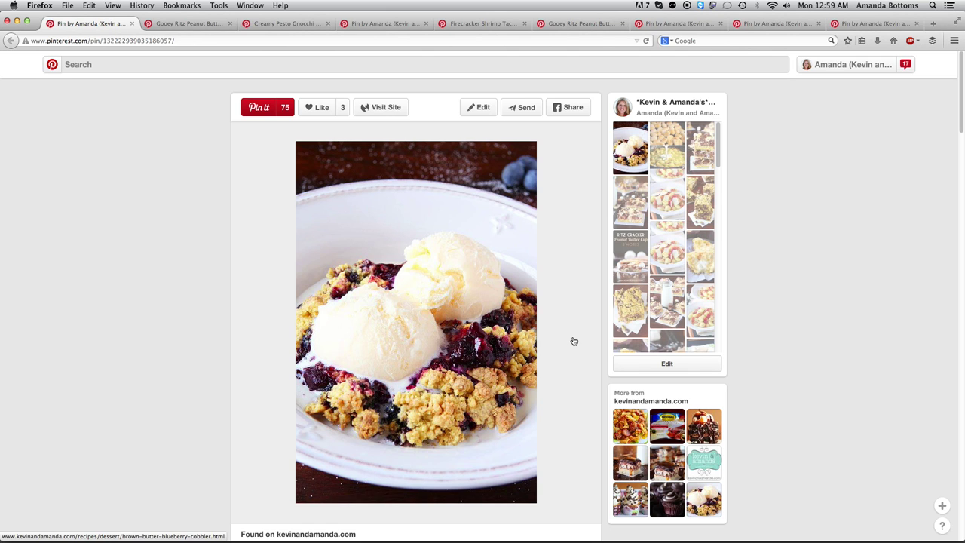
Step: Select the descriptions of the blueberry cobbler, S'mores bars and Creamy Pesto Gnocchi pins in turn
scroll(573, 345, "down", 3)
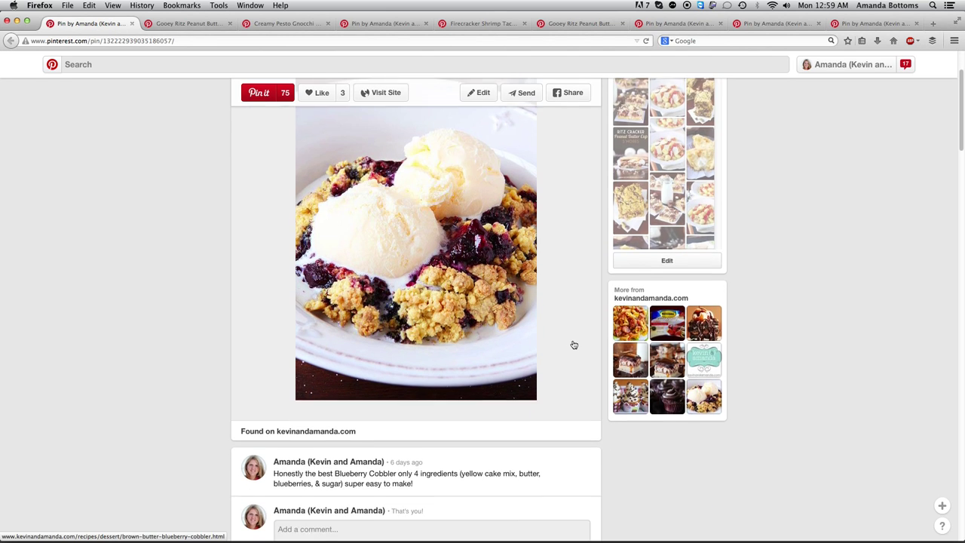
triple_click(339, 456)
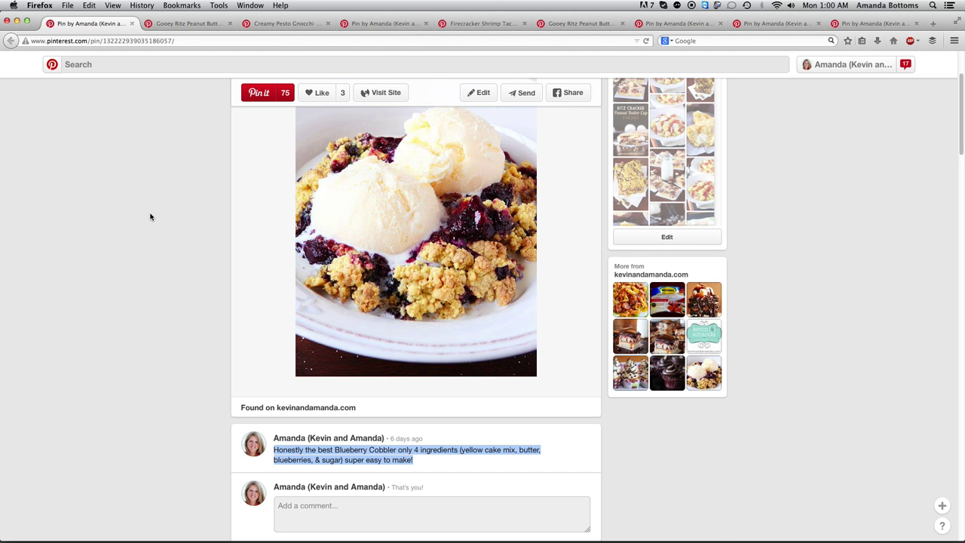
key("ctrl+Tab")
scroll(153, 301, "down", 5)
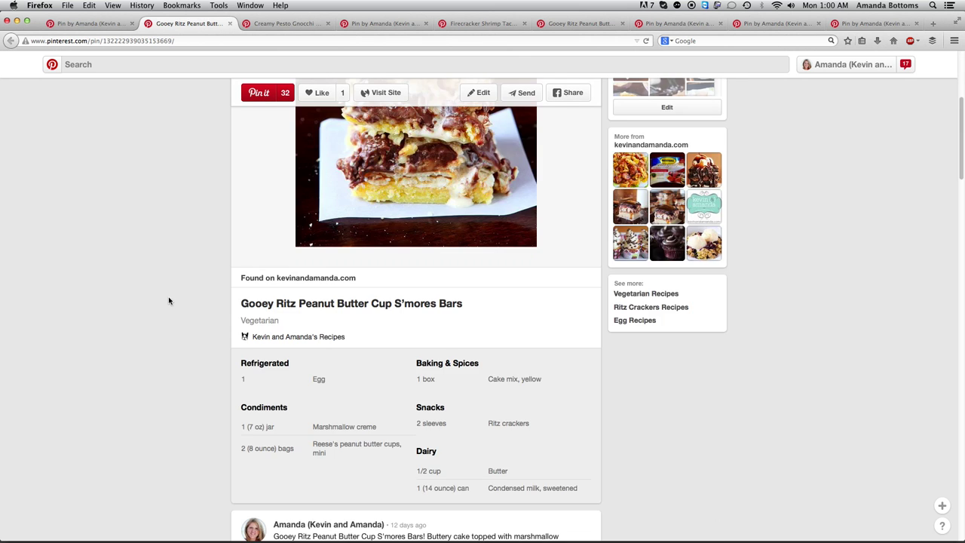
scroll(293, 349, "down", 2)
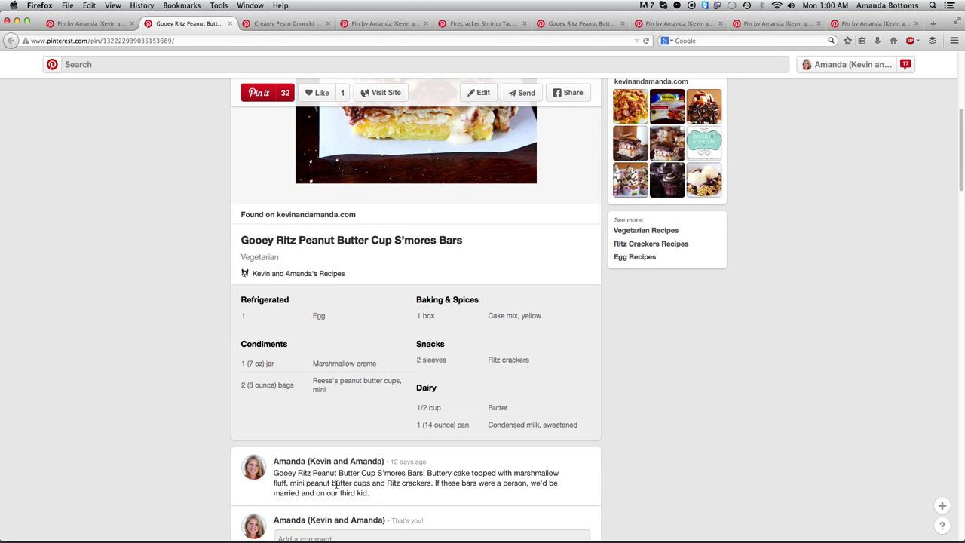
triple_click(335, 483)
key("super+c")
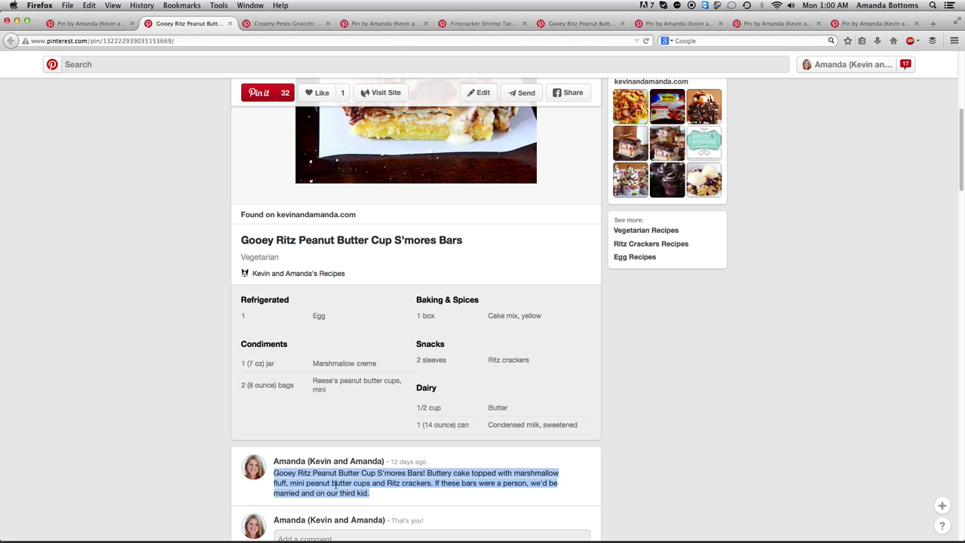
key("ctrl+Tab")
scroll(318, 464, "down", 6)
scroll(318, 466, "down", 2)
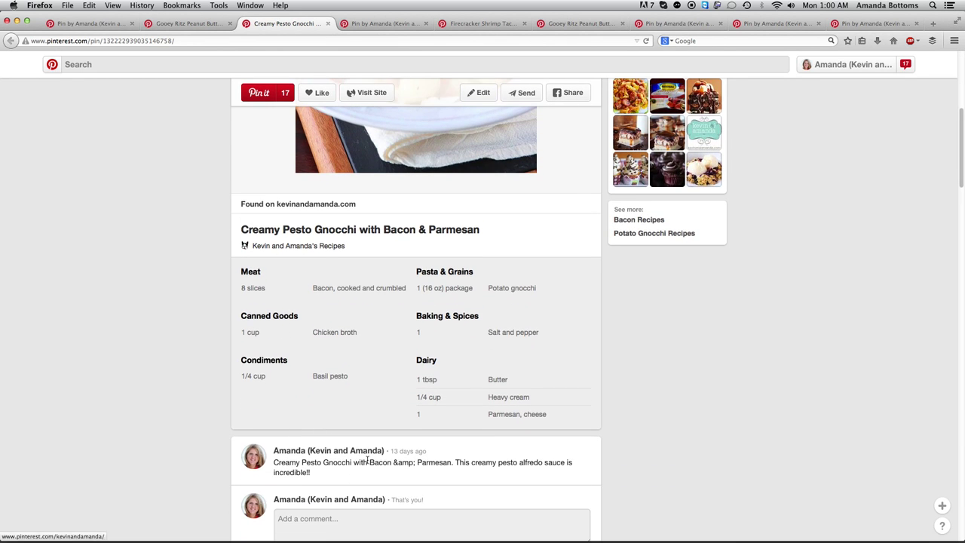
triple_click(367, 462)
Step: Select the cornbread muffin and Firecracker Shrimp Tacos pin descriptions, then return to the Blueberry Cobbler tab
key("ctrl+Tab")
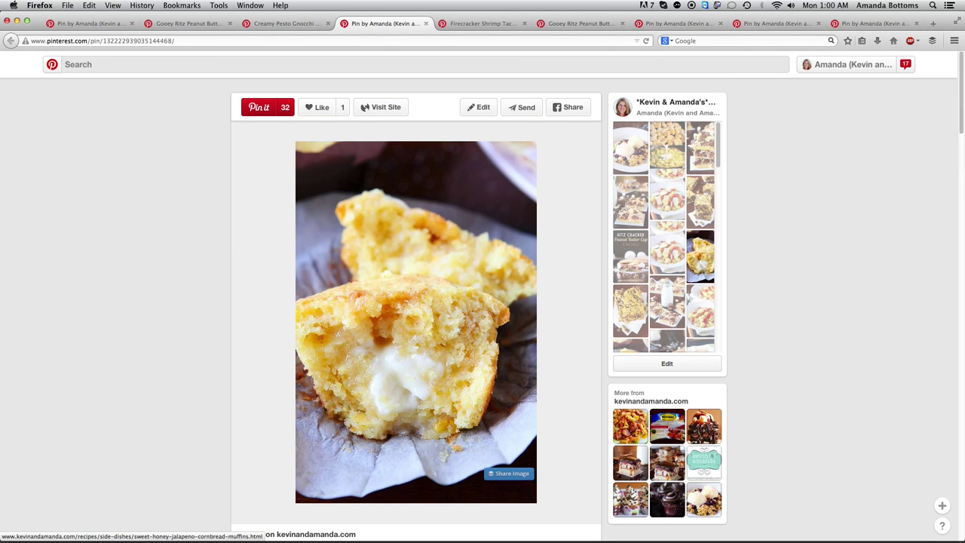
scroll(331, 228, "down", 5)
triple_click(331, 228)
key("ctrl+Tab")
scroll(369, 404, "down", 3)
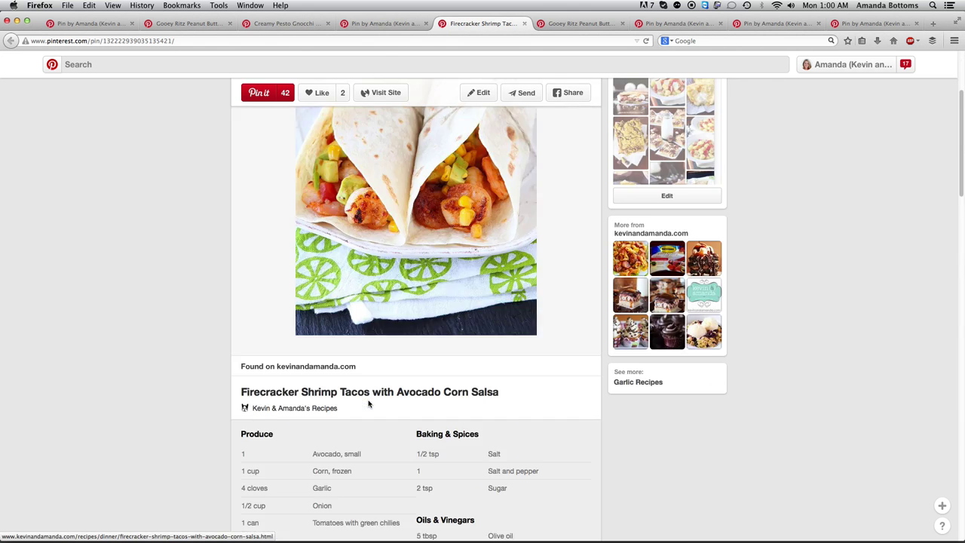
scroll(375, 434, "down", 4)
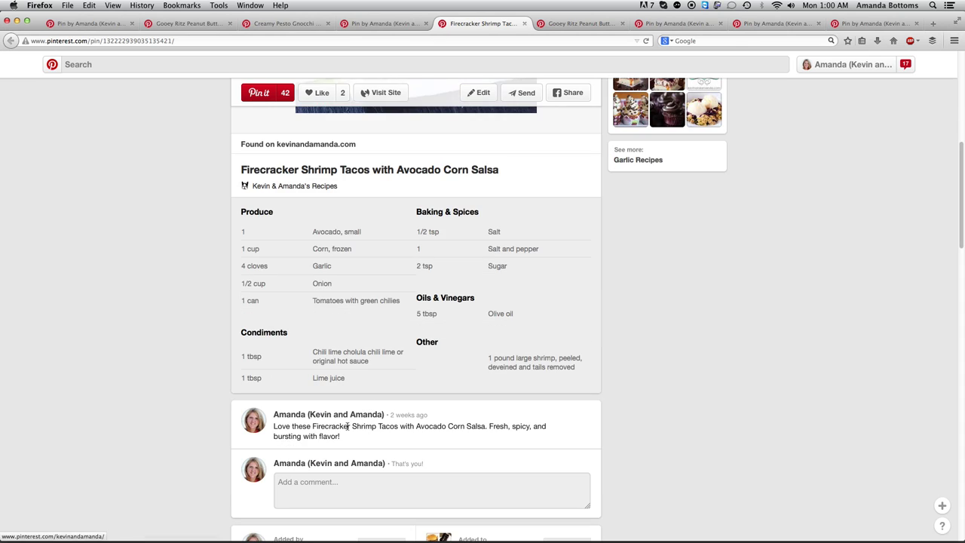
triple_click(347, 426)
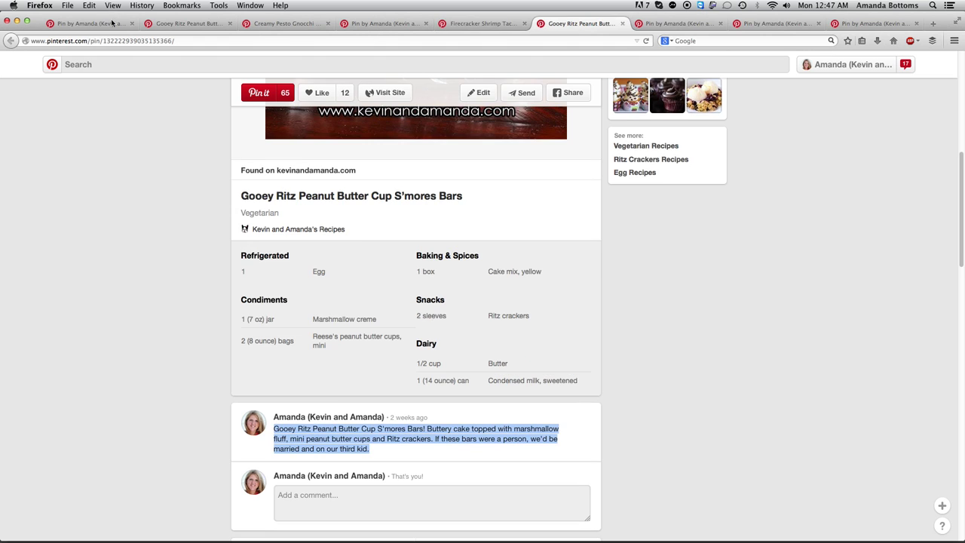
left_click(102, 27)
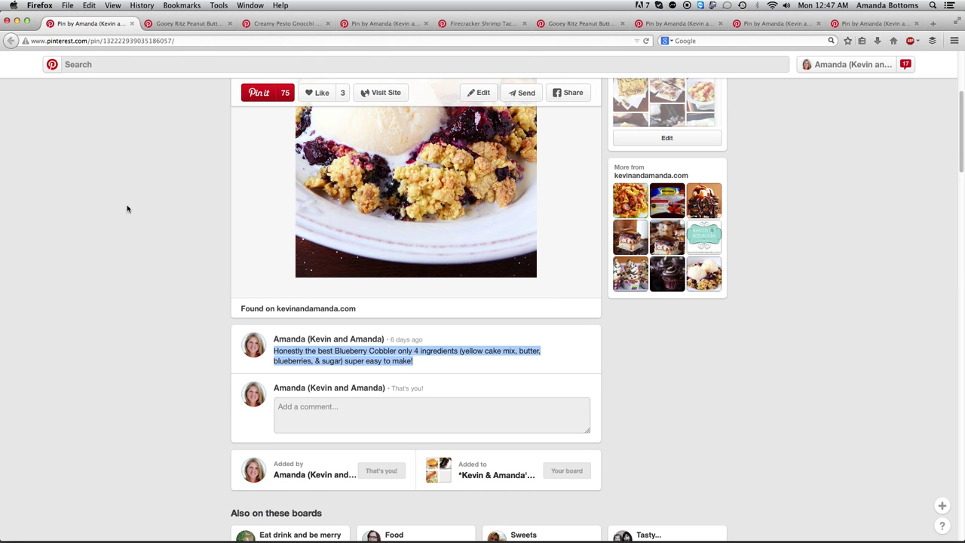
Step: Share the Blueberry Cobbler pin image to Buffer via its 'Buffer This Image' context option
scroll(128, 226, "up", 1)
scroll(130, 229, "up", 2)
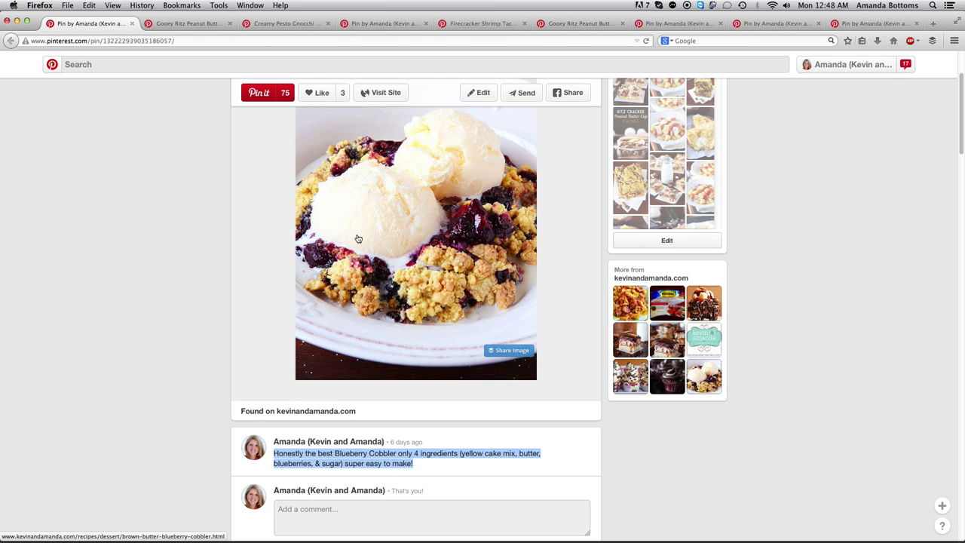
right_click(356, 328)
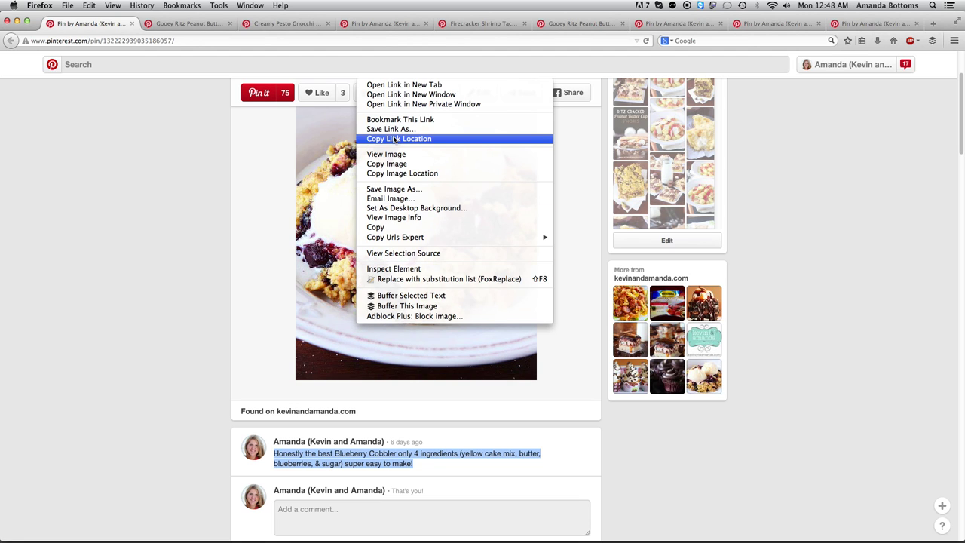
left_click(184, 282)
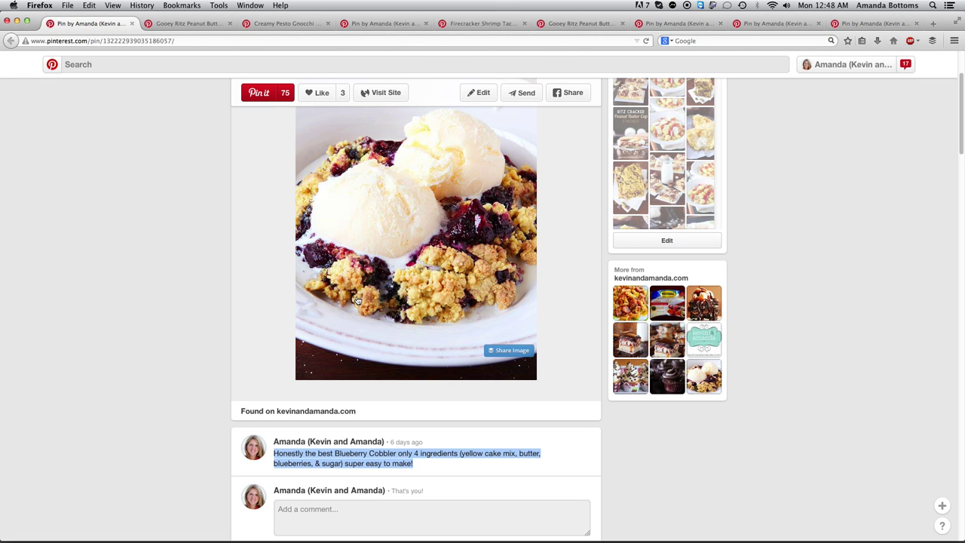
right_click(358, 300)
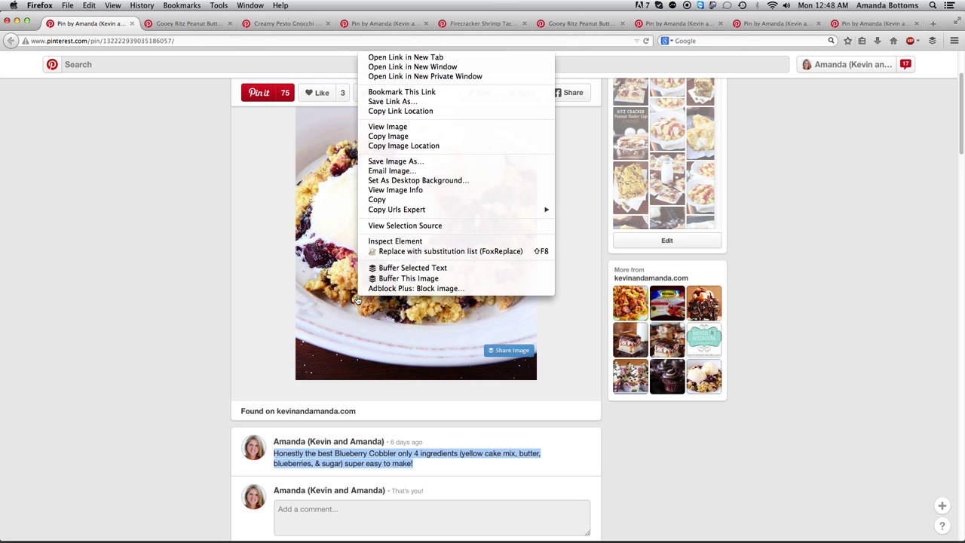
left_click(407, 279)
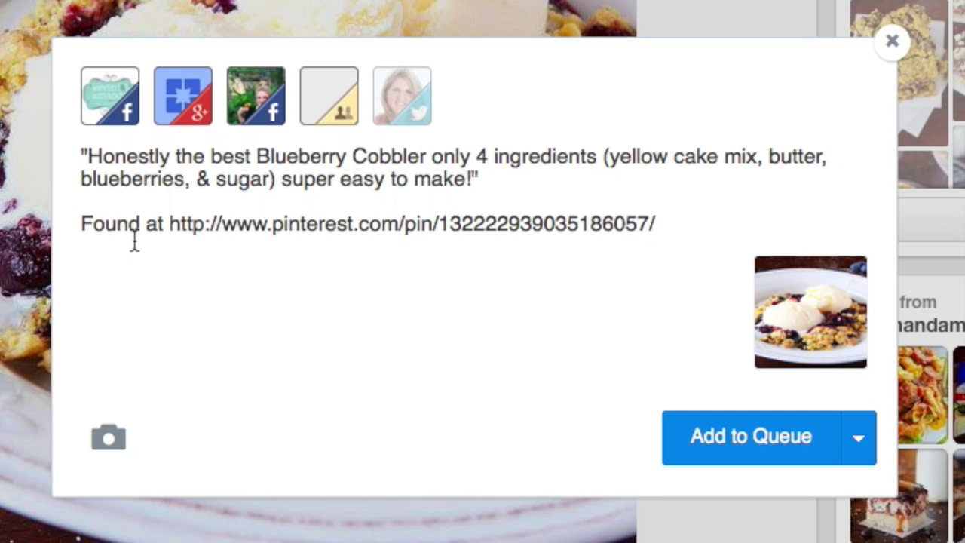
Step: Paste the recipe URL into the Blueberry Cobbler post and add it to the Buffer queue
left_click(95, 202)
type("http://www.kevinandamanda.com/recipes/dessert/brown-butter-blueberry-cobbler.html")
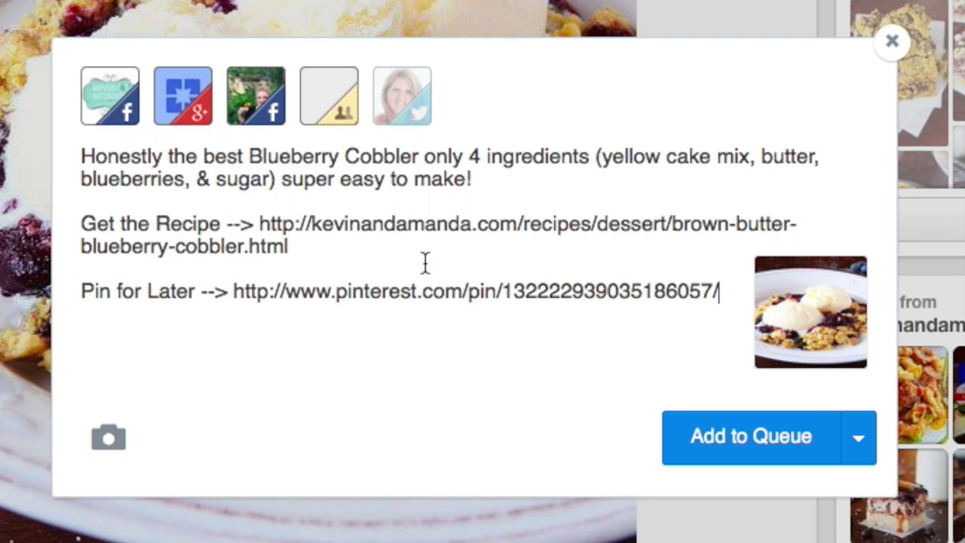
left_click(722, 449)
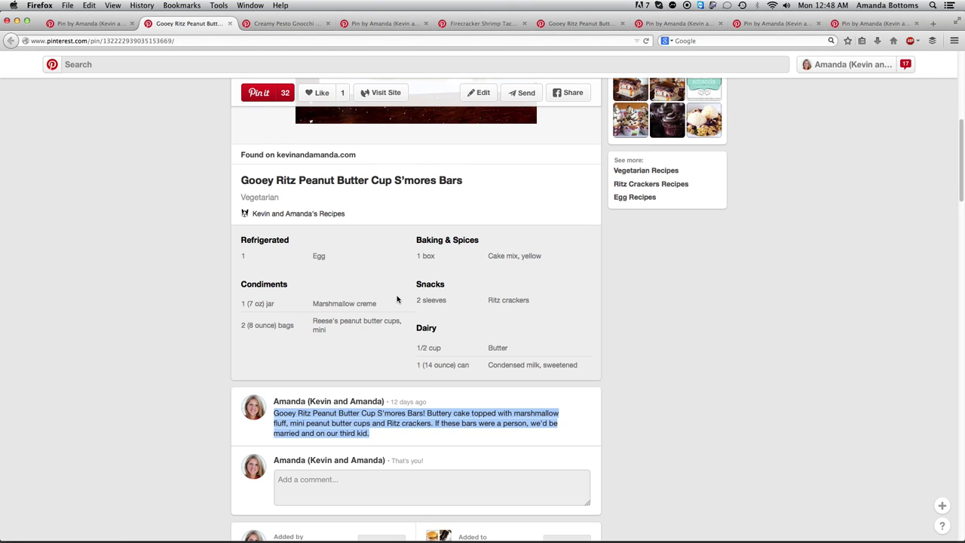
scroll(398, 300, "up", 4)
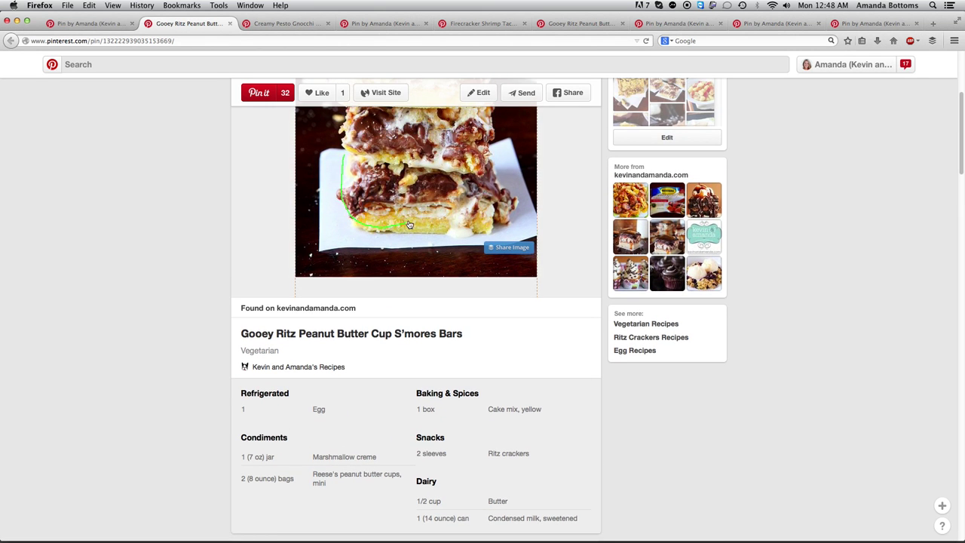
Step: Share the S'mores Bars pin image to Buffer and paste the recipe URL above the pin link
right_click(388, 224)
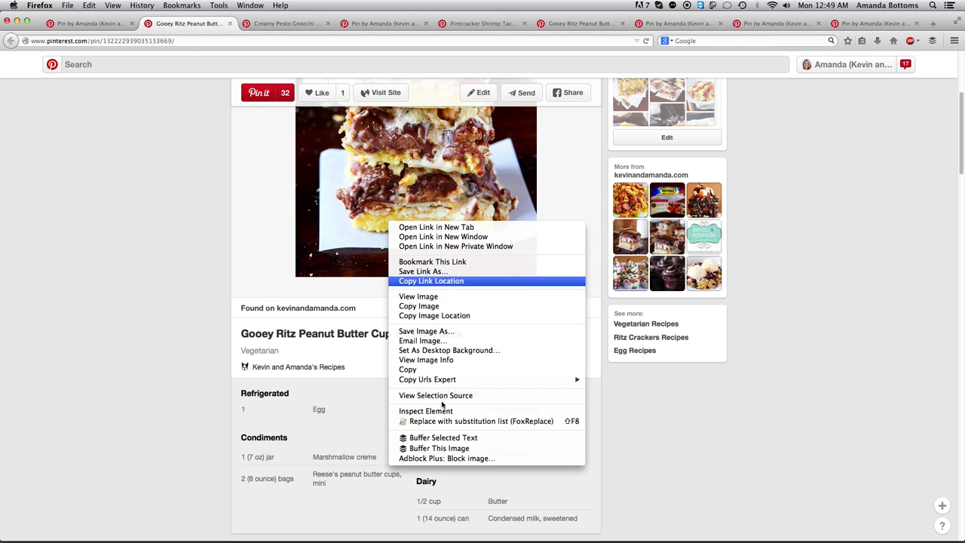
left_click(439, 450)
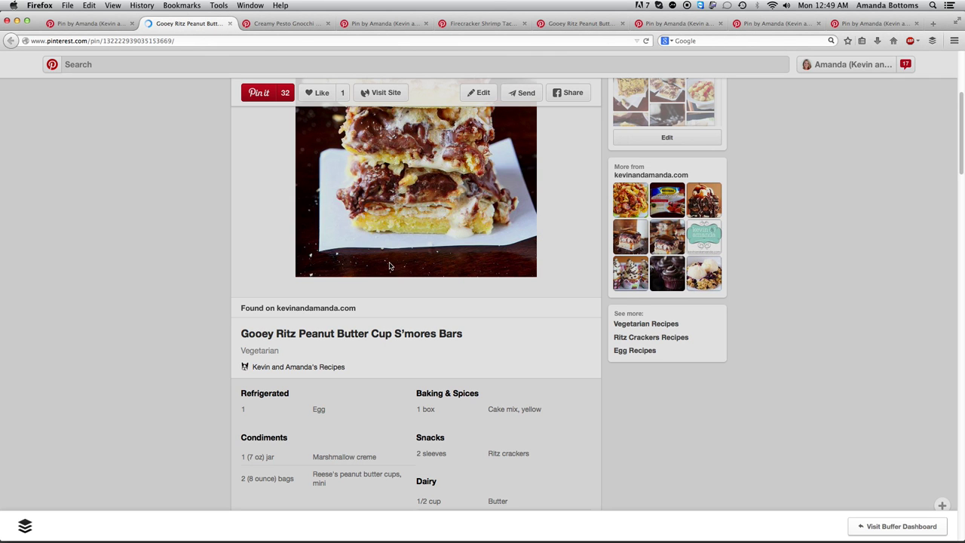
left_click(355, 242)
type("http://www.kevinandamanda.com/recipes/dessert/gooey-ritz-peanut-butter-cup-smores-bars.html")
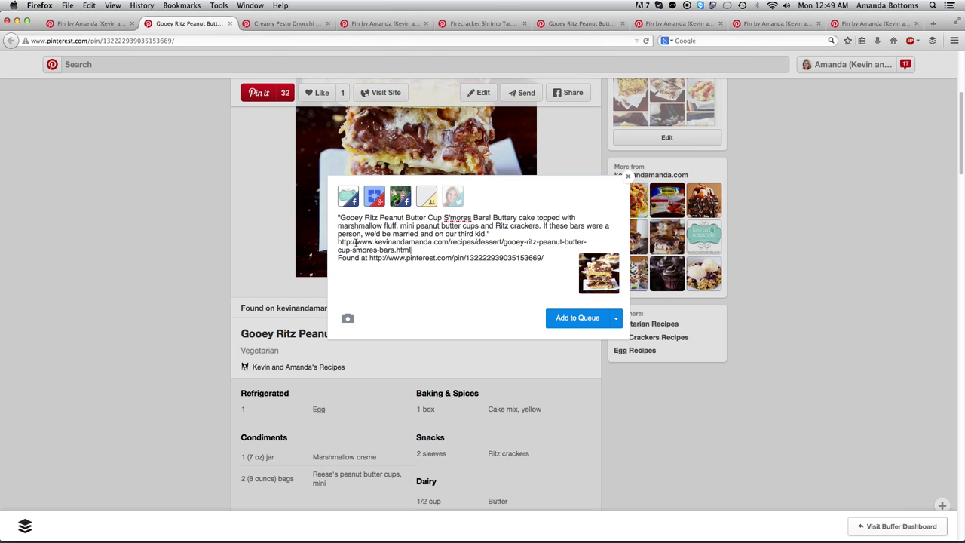
Step: Reformat the post into Get the Recipe and Pin for Later links and queue it
key("super+a")
key("super+v")
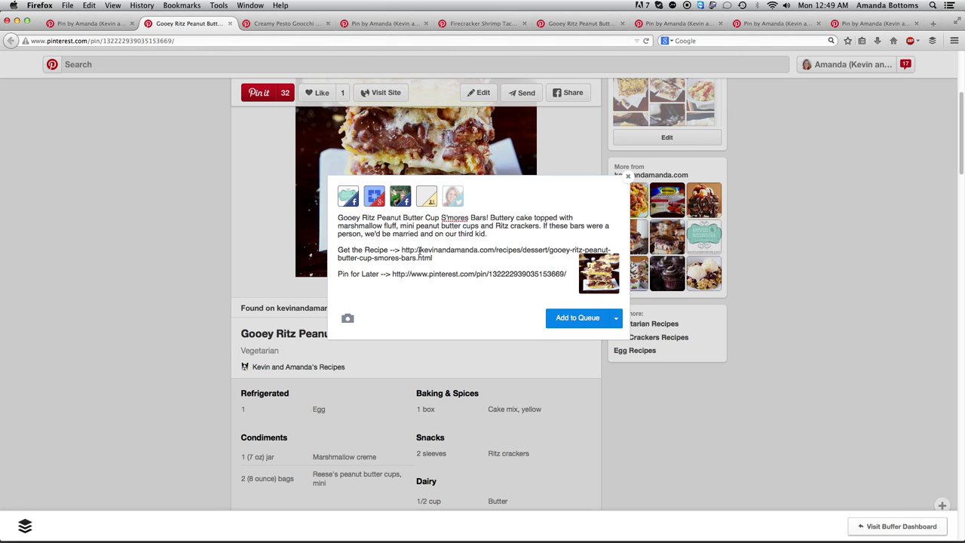
left_click(567, 318)
key("ctrl+Tab")
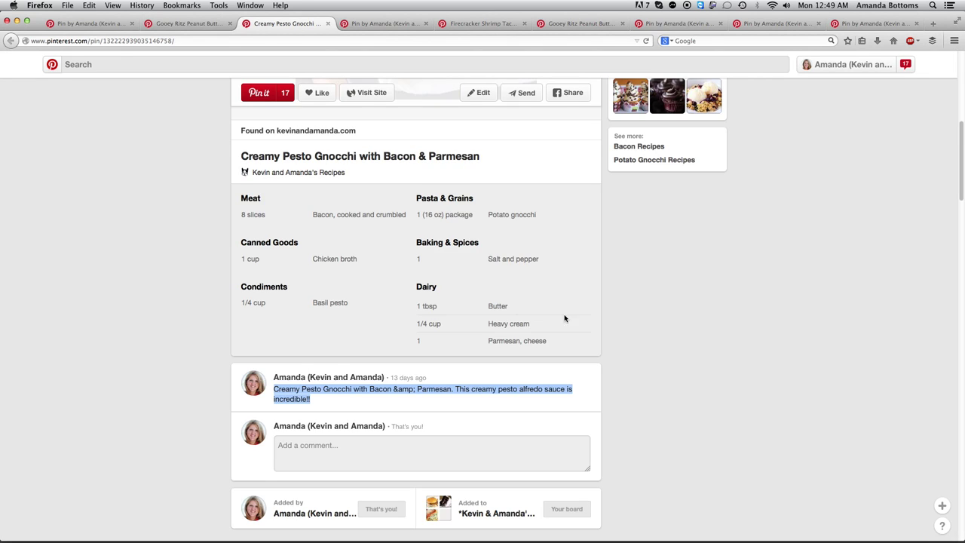
Step: Share the Creamy Pesto Gnocchi photo to Buffer and paste the recipe URL into the post
scroll(454, 307, "up", 4)
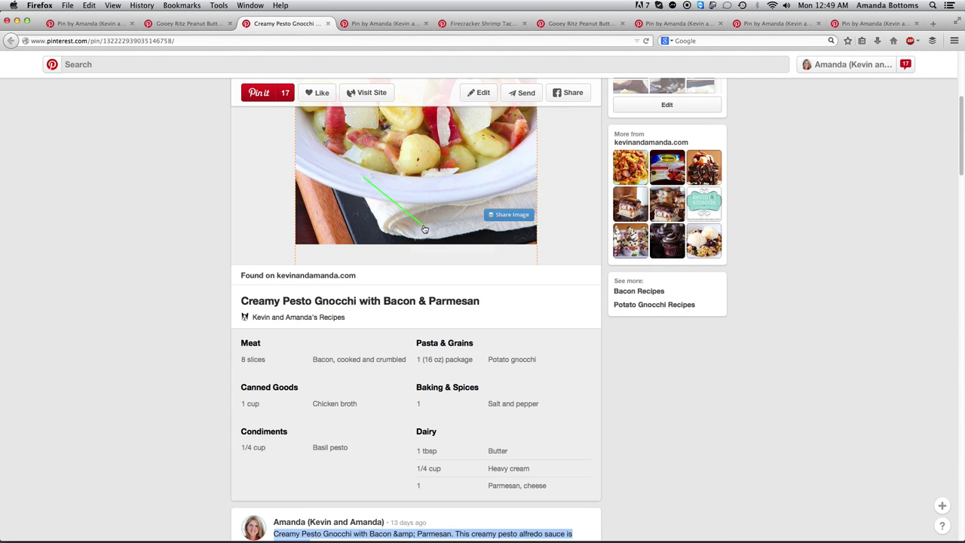
right_click(325, 188)
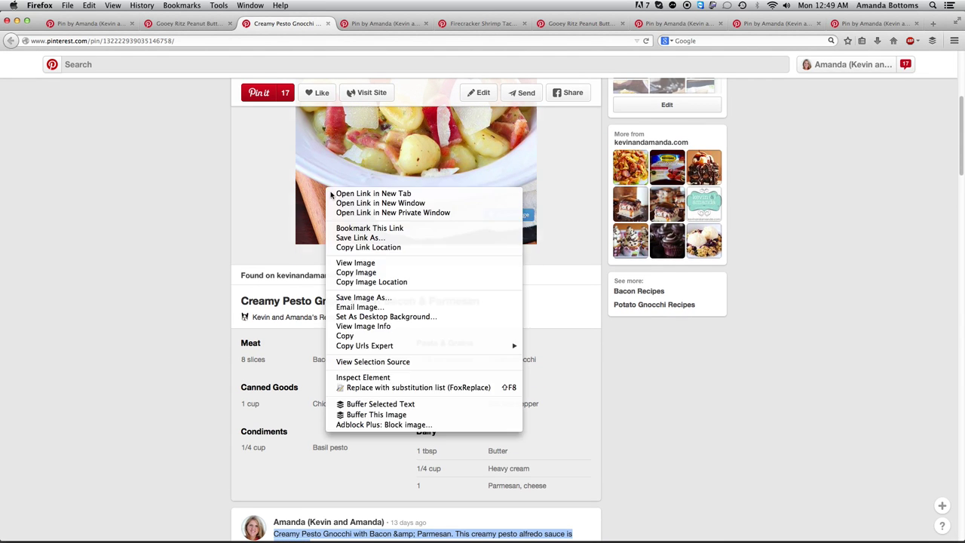
left_click(390, 414)
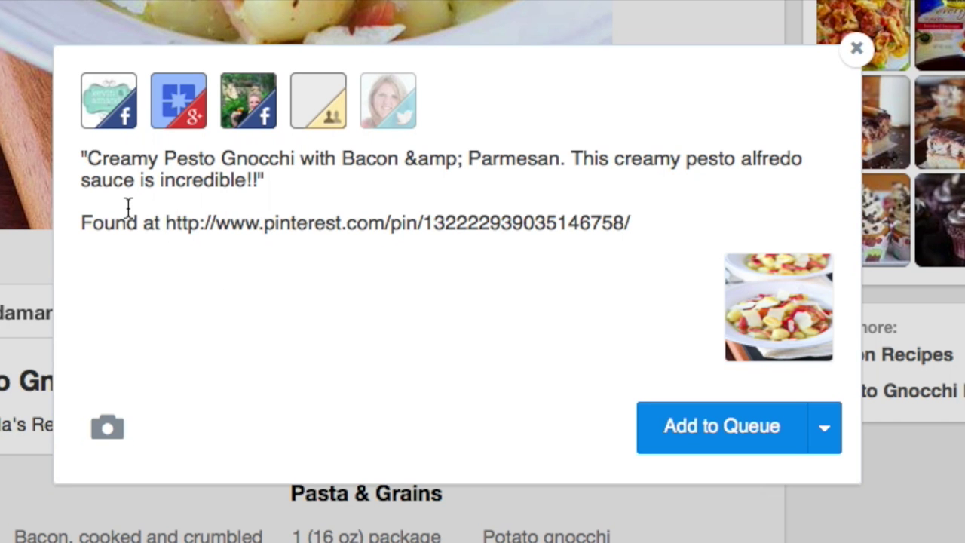
left_click(127, 204)
type("http://www.kevinandamanda.com/recipes/dinner/creamy-pesto-gnocchi-with-bacon-parmesan.html")
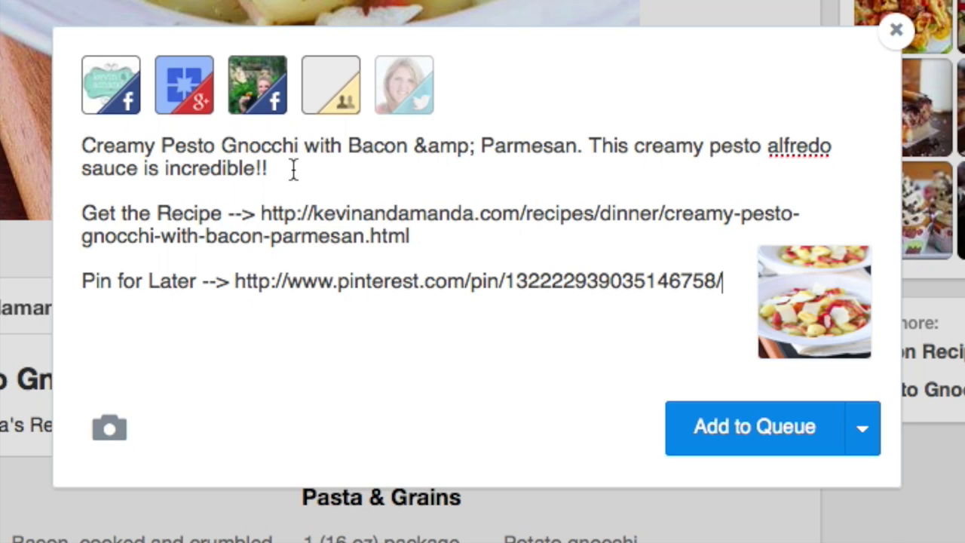
Step: Correct 'Bacon &amp; Parmesan' to 'Bacon & Parmesan' and add the post to the queue
double_click(445, 147)
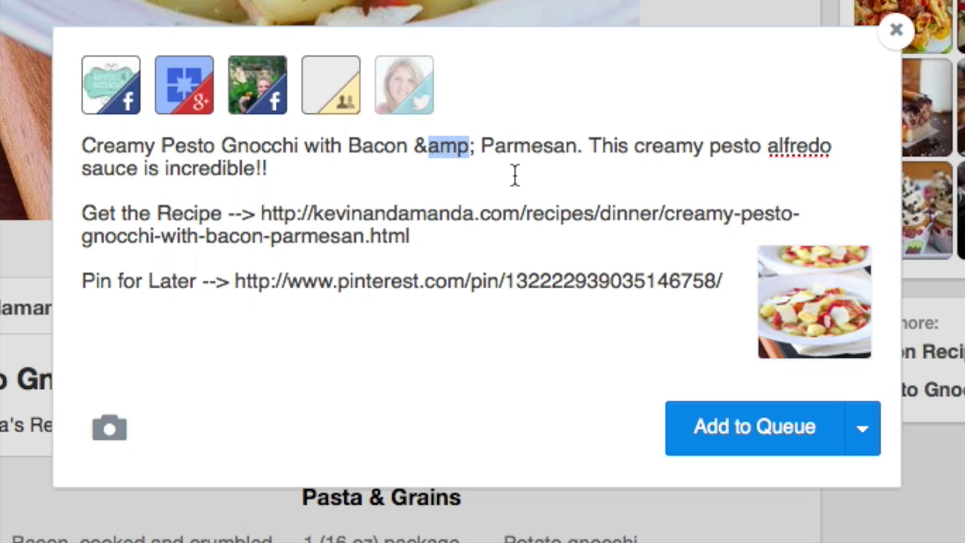
key("BackSpace")
key("Delete")
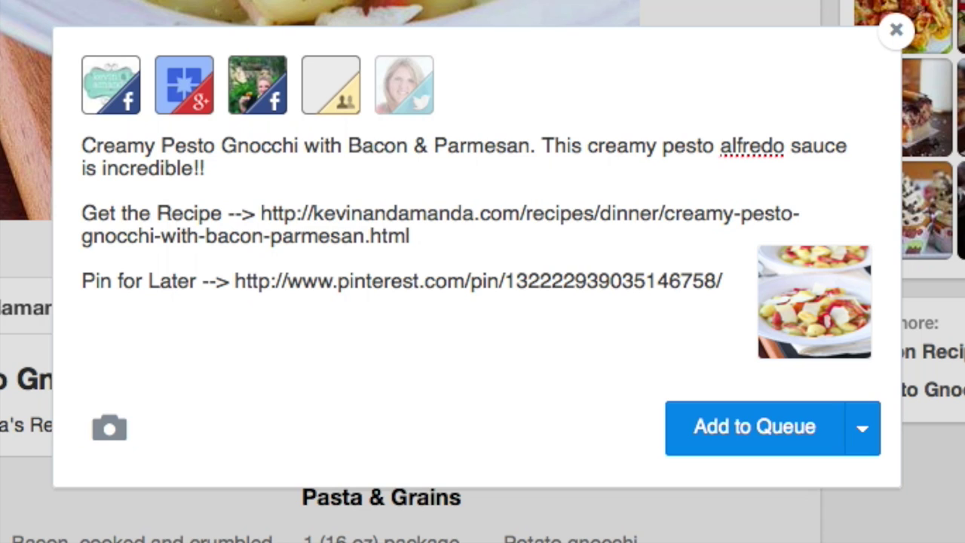
left_click(753, 439)
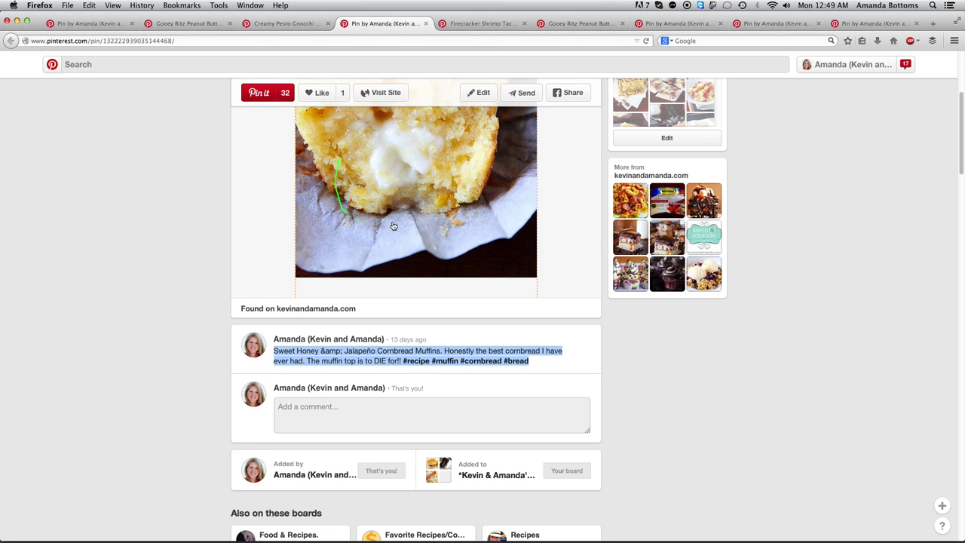
Step: Share the Sweet Honey Jalapeño Cornbread Muffins photo to Buffer with labelled recipe link, then queue it
right_click(358, 203)
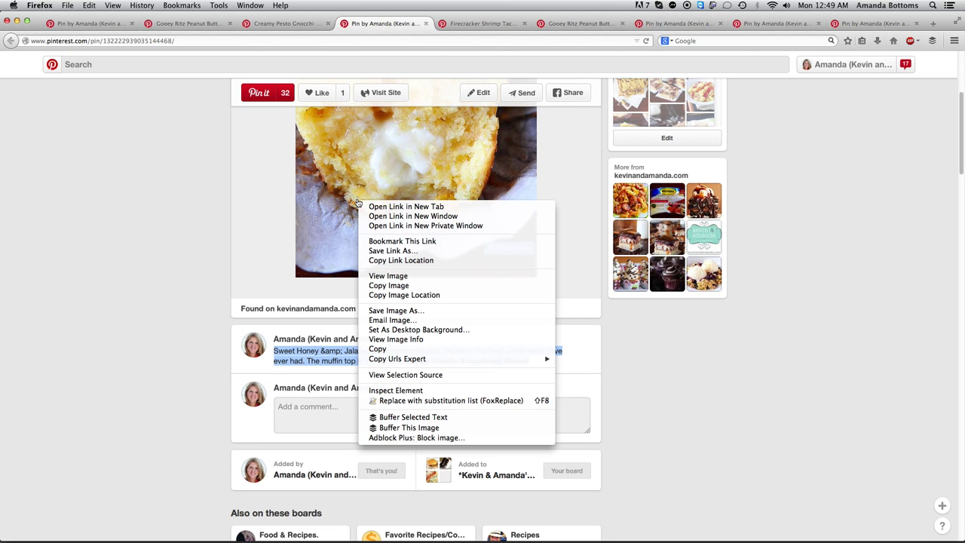
left_click(421, 428)
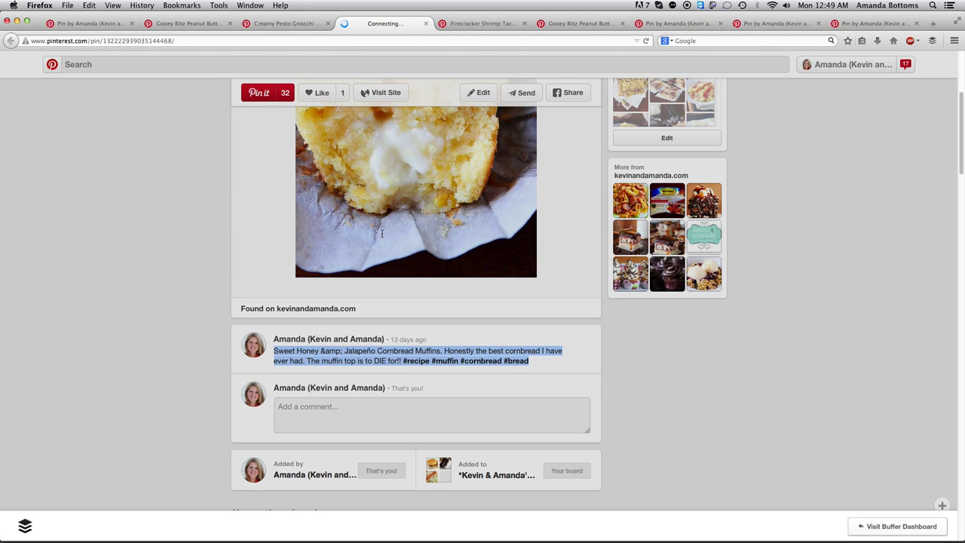
type("http://www.kevinandamanda.com/recipes/side-dishes/sweet-honey-jalapeno-cornbread-muffins.html")
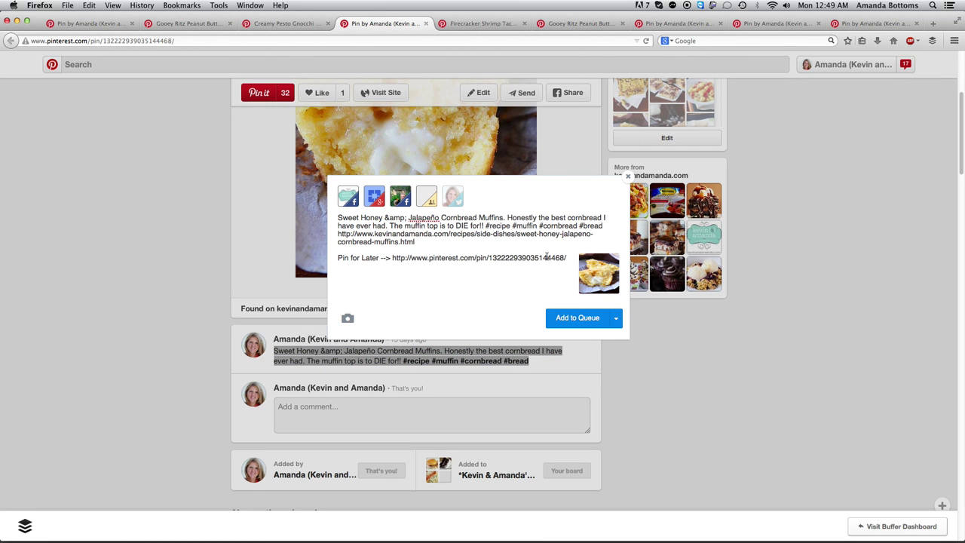
type("Get the Recipe -->")
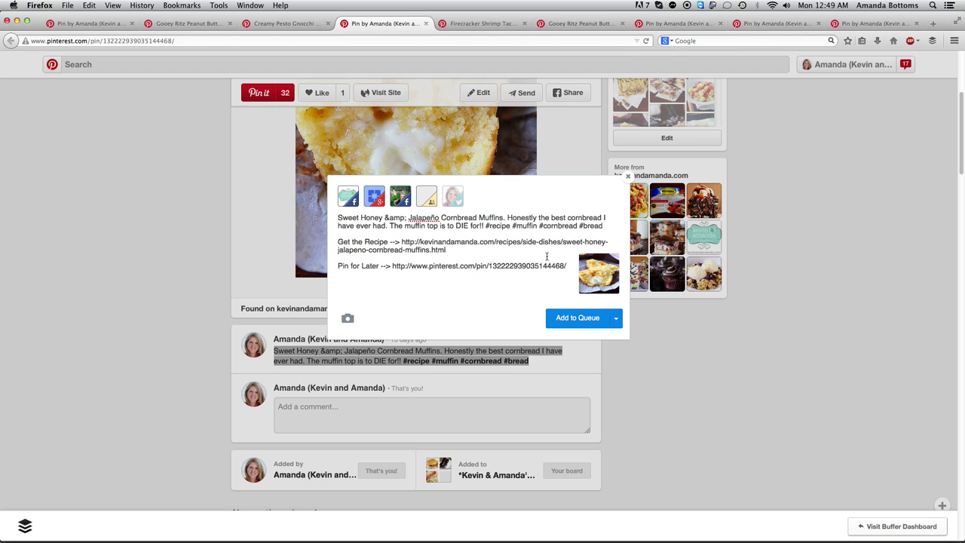
left_click(572, 320)
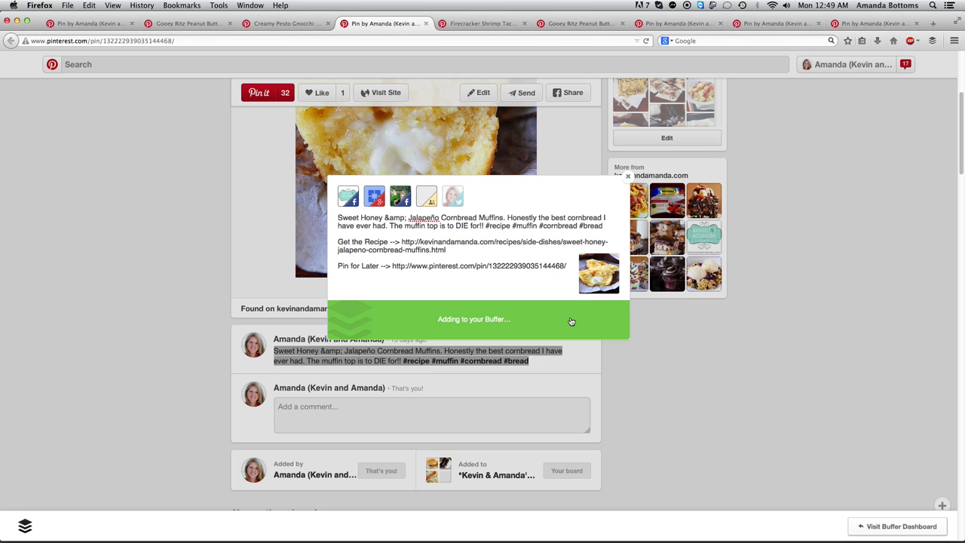